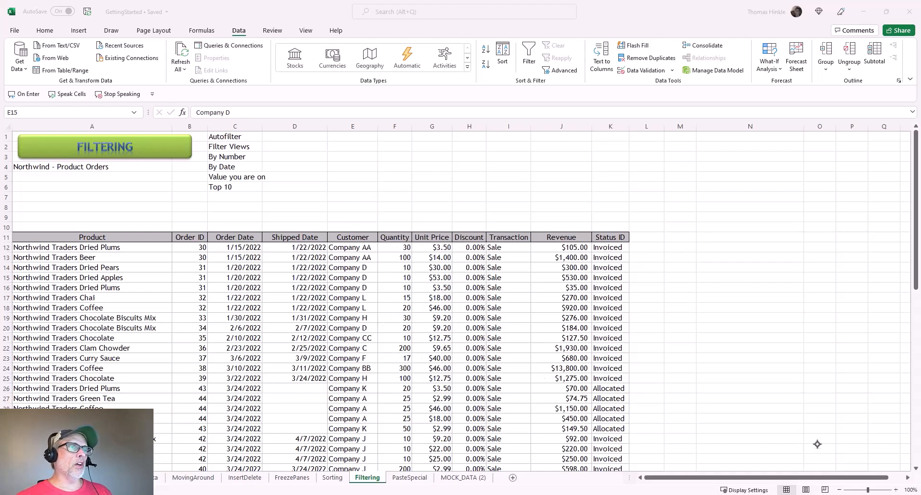
- Turn on AutoFilter for the Northwind product orders table on the Filtering sheet
{"action": "left_click", "coordinate": [895, 491]}
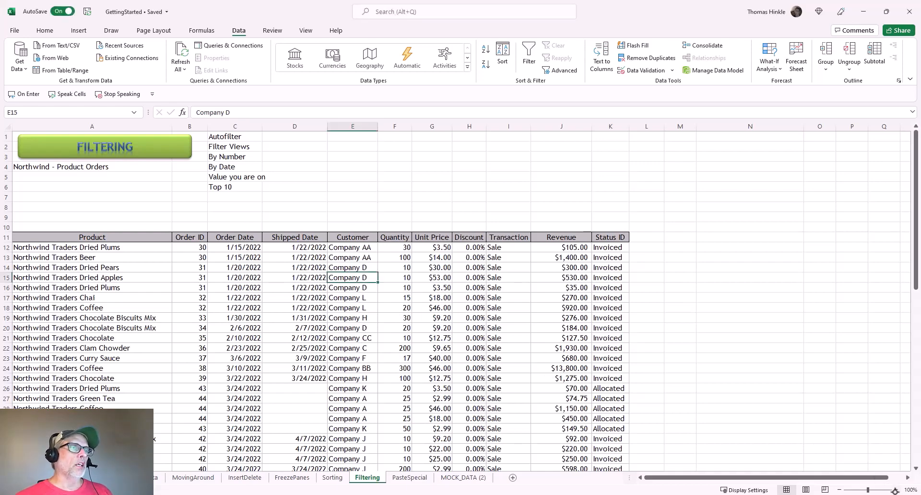
{"action": "left_click", "coordinate": [896, 491]}
{"action": "left_click", "coordinate": [896, 490]}
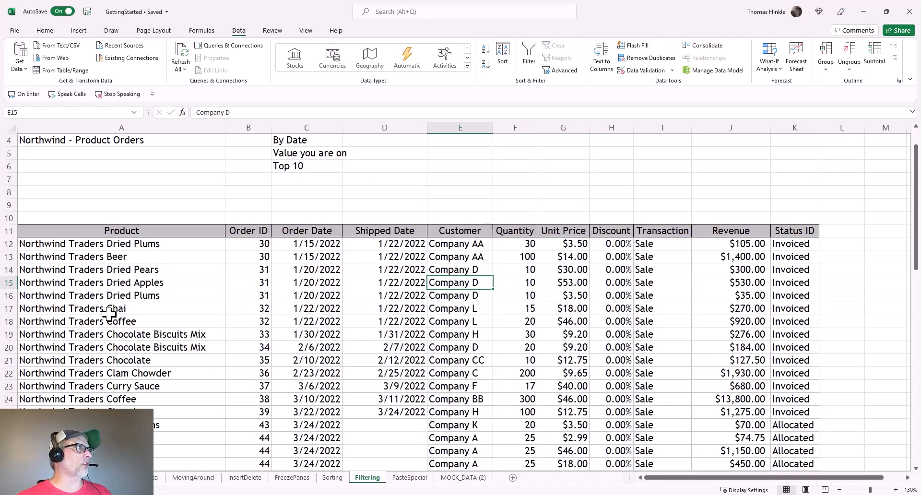
{"action": "scroll", "coordinate": [120, 305], "scroll_direction": "down", "scroll_amount": 10}
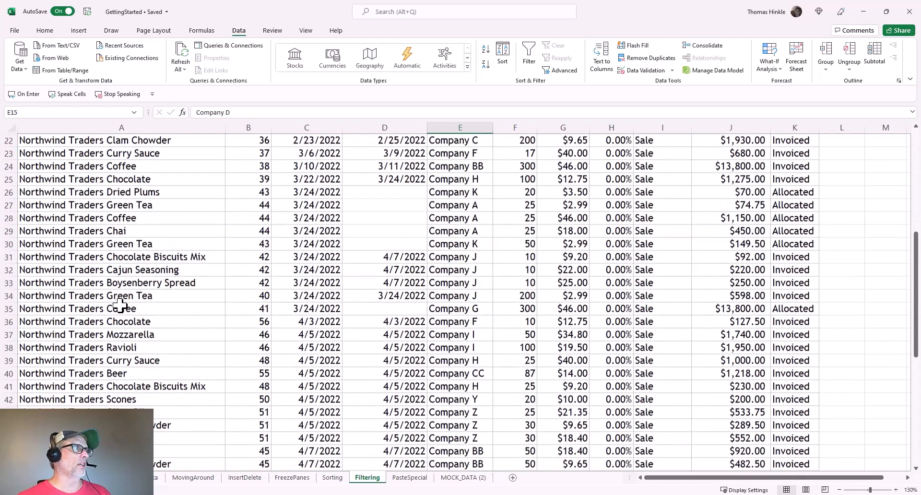
{"action": "scroll", "coordinate": [120, 306], "scroll_direction": "down", "scroll_amount": 4}
{"action": "scroll", "coordinate": [117, 307], "scroll_direction": "up", "scroll_amount": 15}
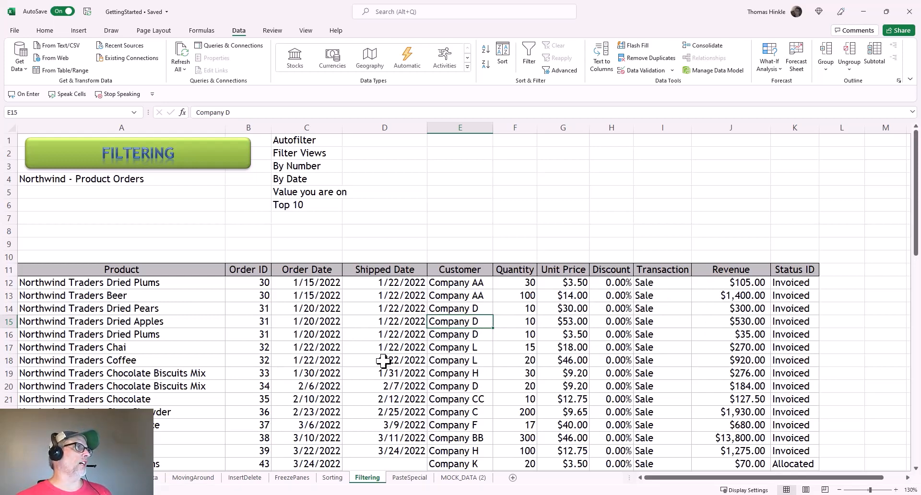
{"action": "left_click", "coordinate": [296, 310]}
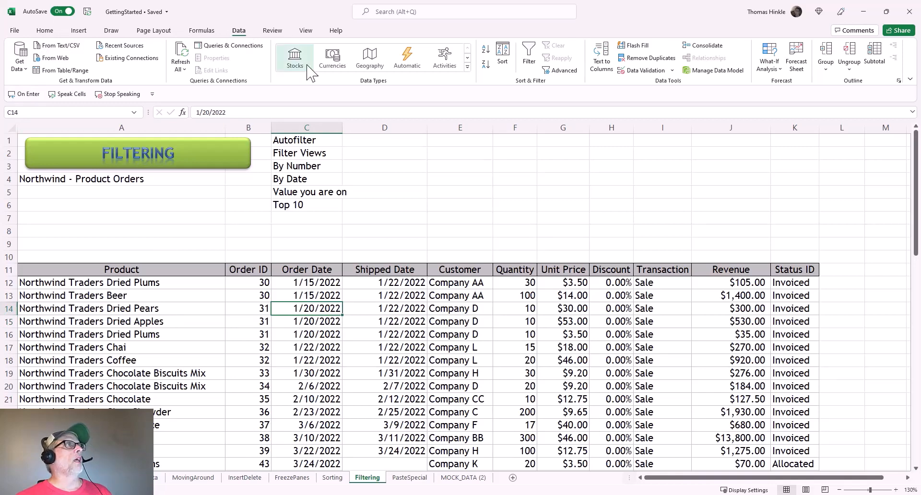
{"action": "left_click", "coordinate": [529, 57]}
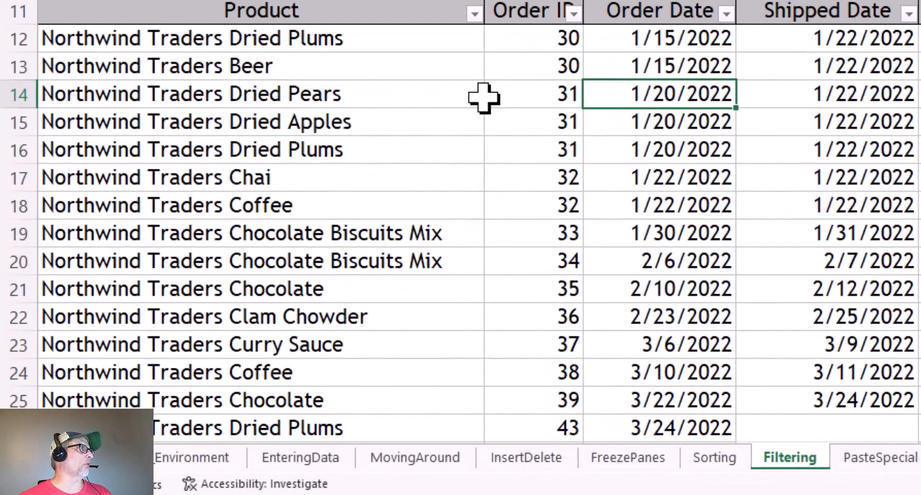
- Filter the Product column to only Northwind Traders Chocolate and Northwind Traders Chocolate Biscuits Mix
{"action": "left_click", "coordinate": [474, 15]}
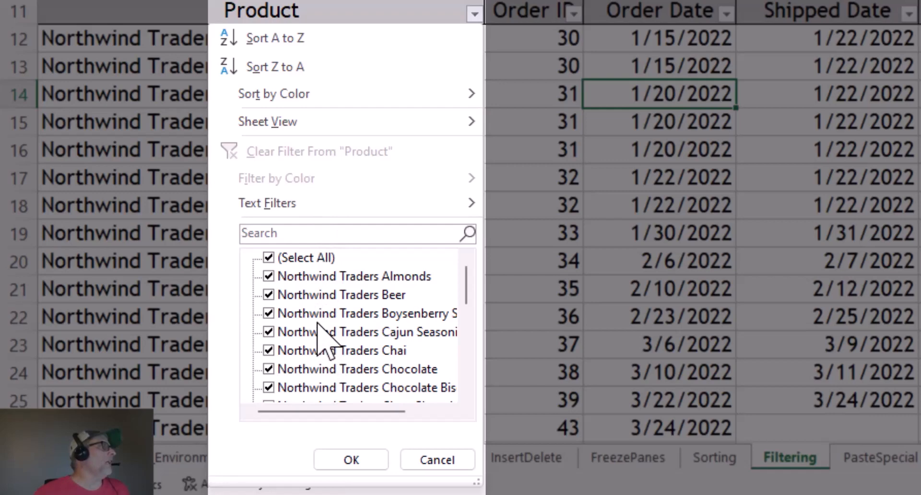
{"action": "scroll", "coordinate": [319, 331], "scroll_direction": "down", "scroll_amount": 6}
{"action": "scroll", "coordinate": [316, 331], "scroll_direction": "up", "scroll_amount": 7}
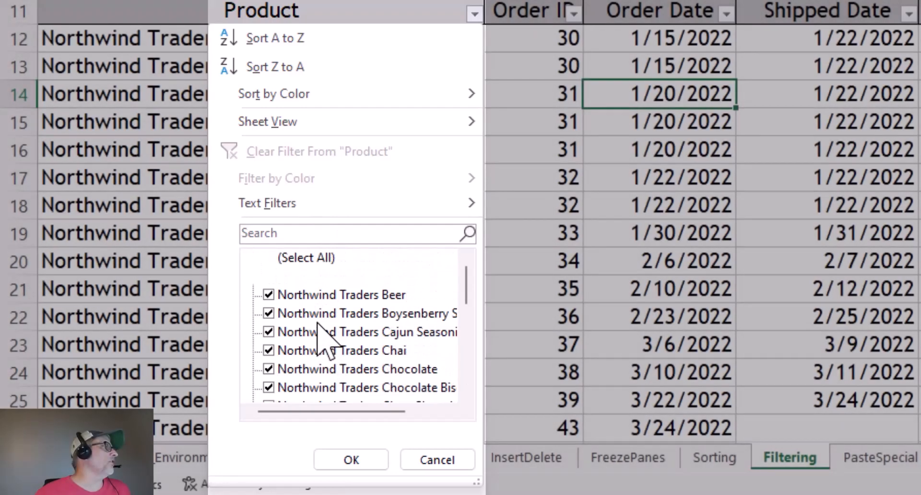
{"action": "left_click", "coordinate": [268, 258]}
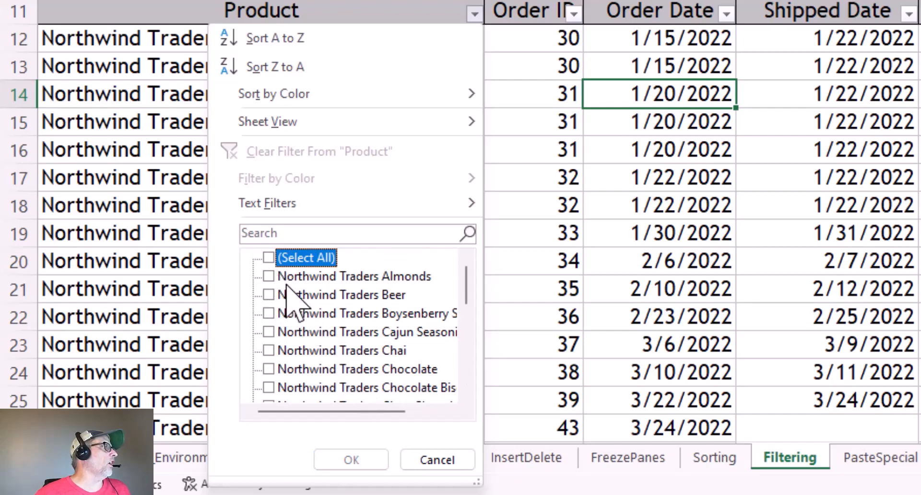
{"action": "left_click", "coordinate": [272, 261]}
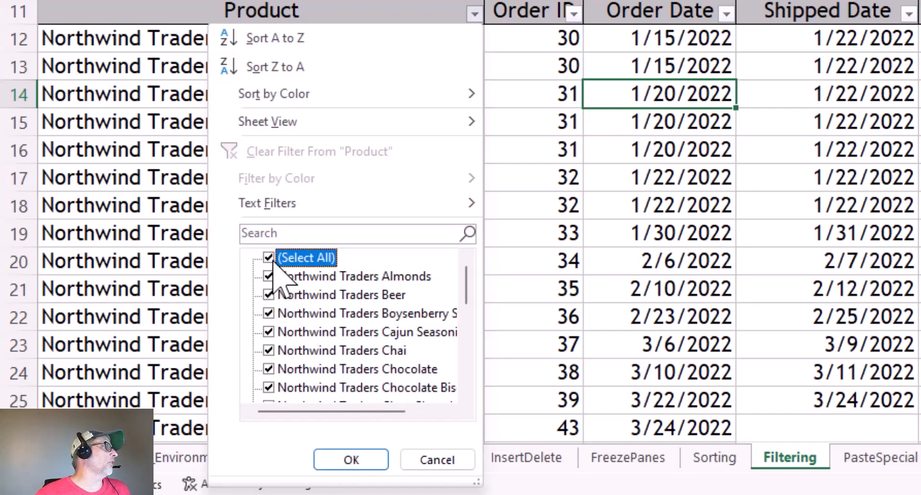
{"action": "left_click", "coordinate": [272, 262]}
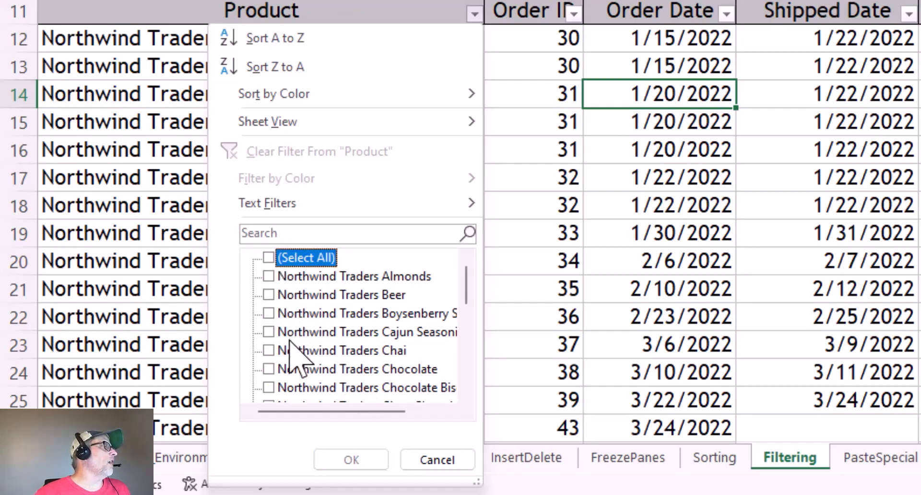
{"action": "left_click", "coordinate": [269, 369]}
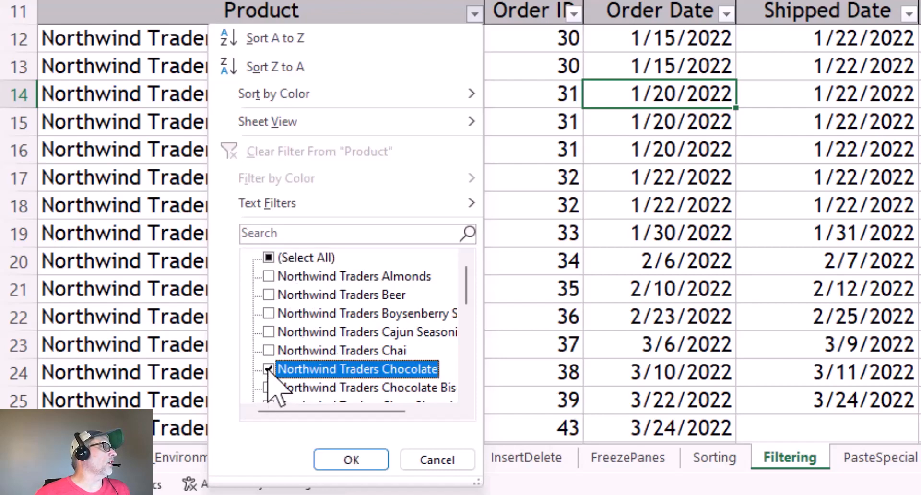
{"action": "scroll", "coordinate": [289, 361], "scroll_direction": "down", "scroll_amount": 1}
{"action": "scroll", "coordinate": [289, 365], "scroll_direction": "down", "scroll_amount": 1}
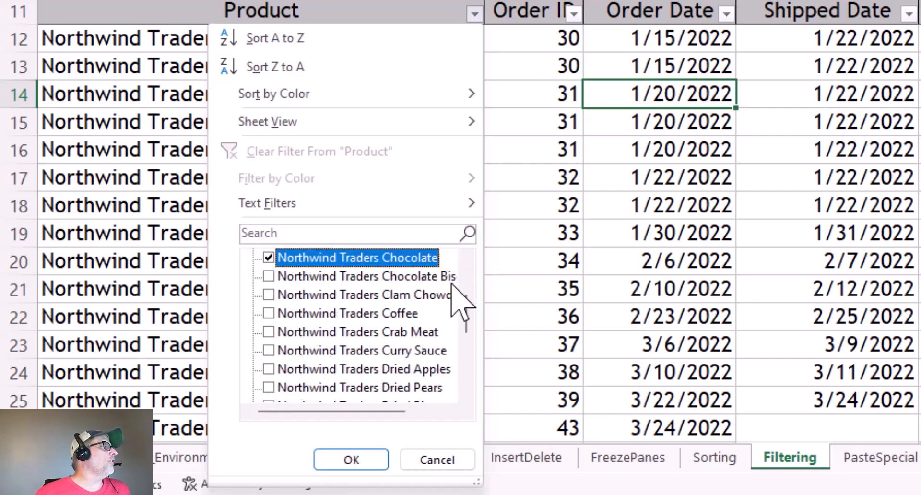
{"action": "left_click", "coordinate": [269, 277]}
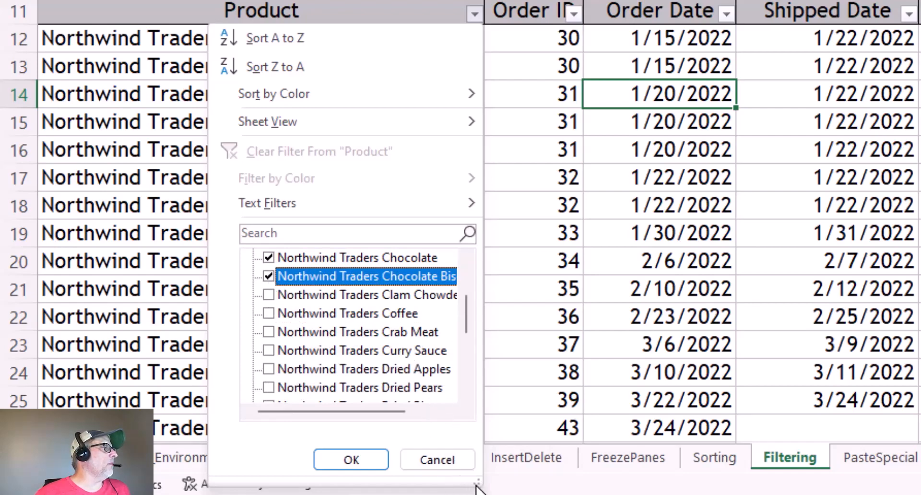
{"action": "left_click_drag", "start_coordinate": [477, 484], "coordinate": [698, 479]}
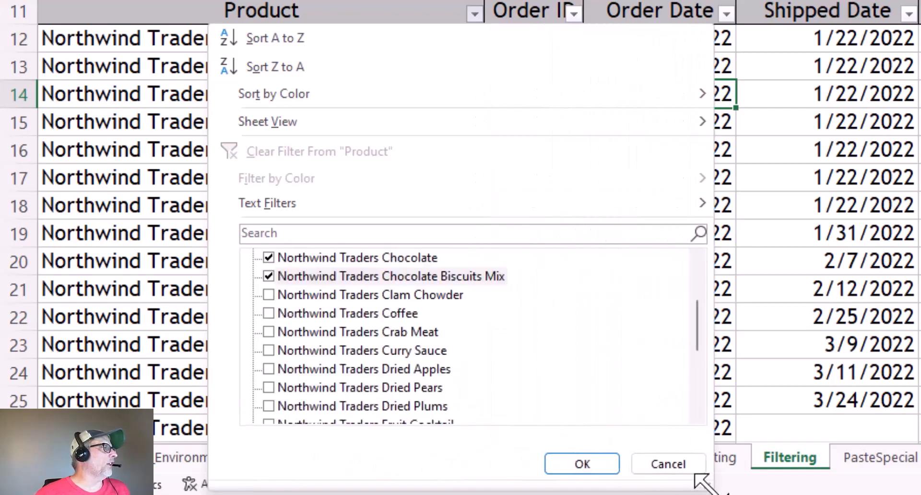
{"action": "left_click", "coordinate": [579, 463]}
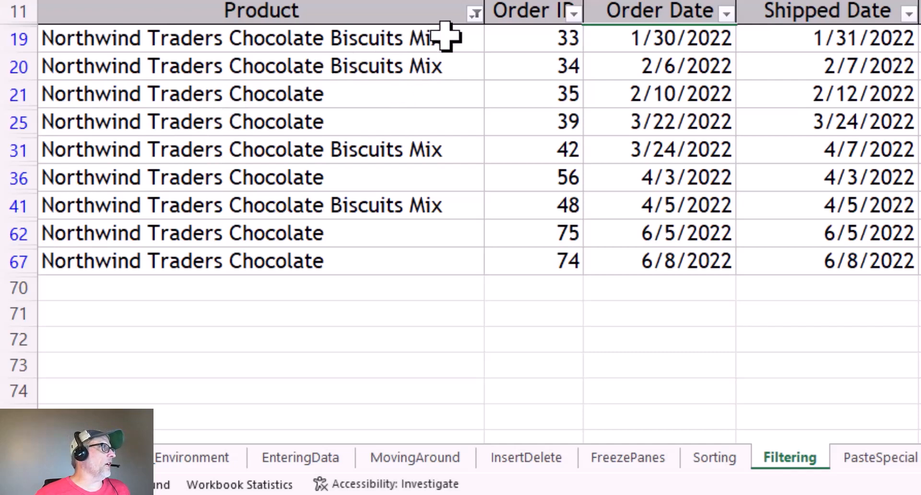
- Create a new sheet view of the chocolate filter, switch back to Default and keep the view as ChocolateProducts
{"action": "left_click", "coordinate": [475, 14]}
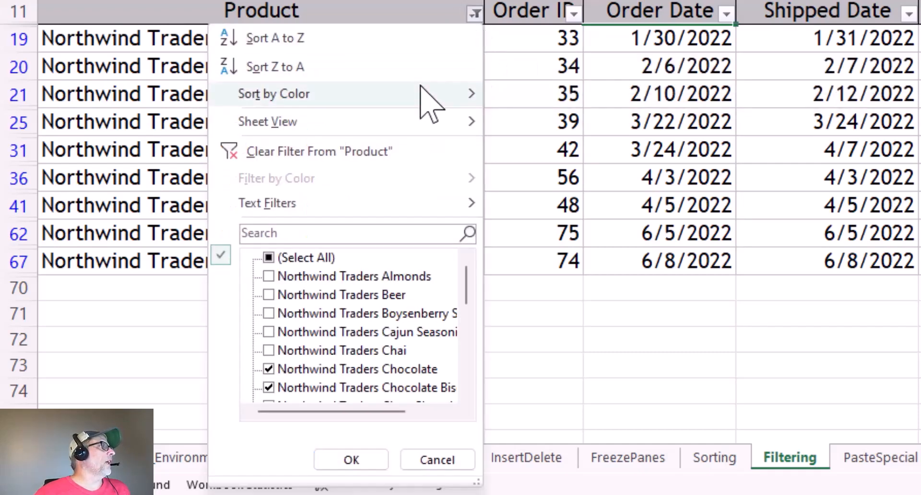
{"action": "mouse_move", "coordinate": [400, 122]}
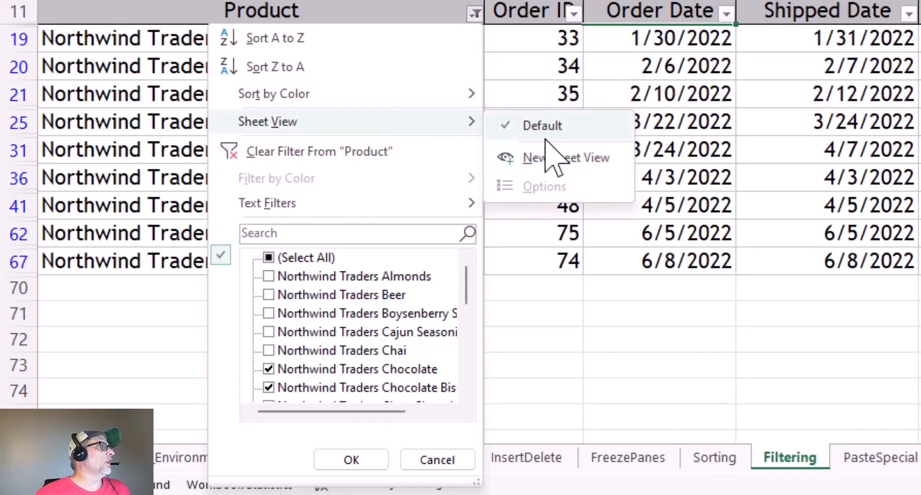
{"action": "left_click", "coordinate": [545, 159]}
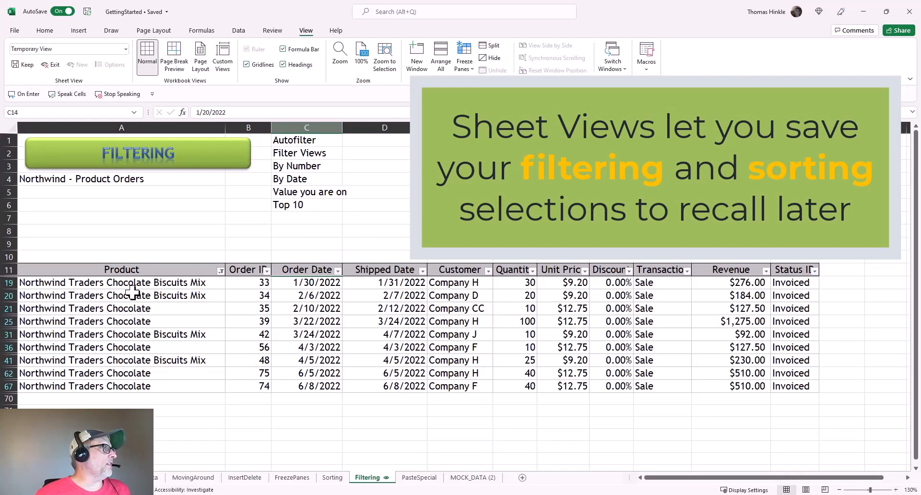
{"action": "left_click", "coordinate": [221, 271]}
{"action": "mouse_move", "coordinate": [206, 322]}
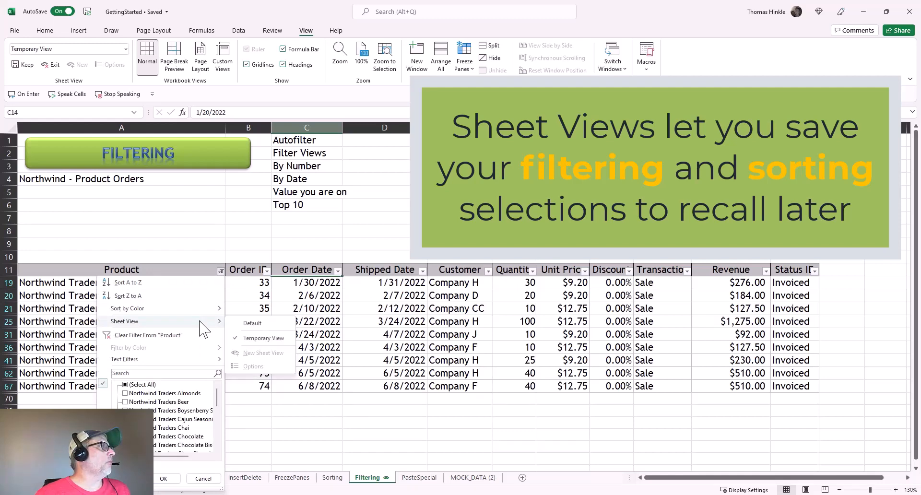
{"action": "left_click", "coordinate": [243, 323]}
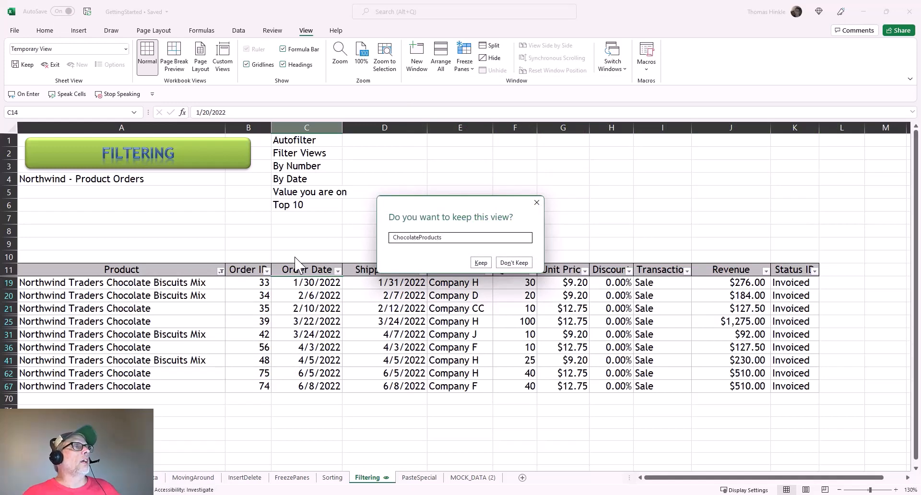
{"action": "left_click", "coordinate": [480, 262]}
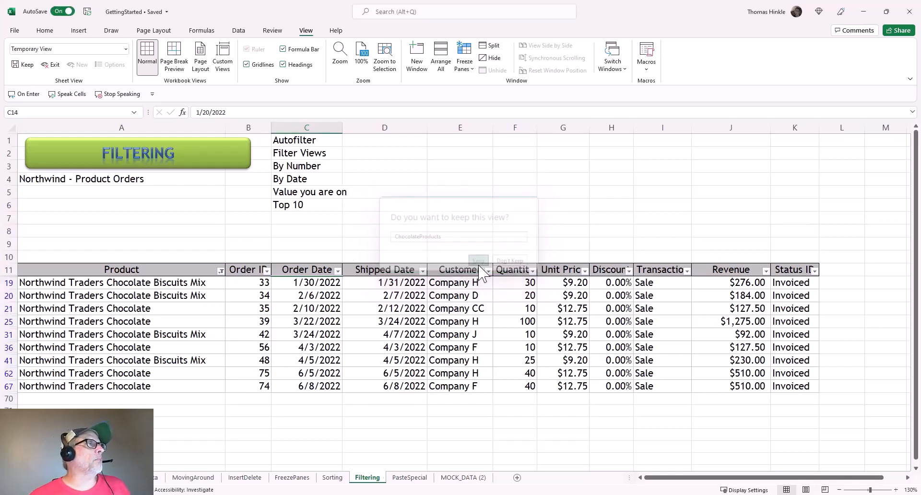
- Clear the filter from the Product column
{"action": "left_click", "coordinate": [194, 300]}
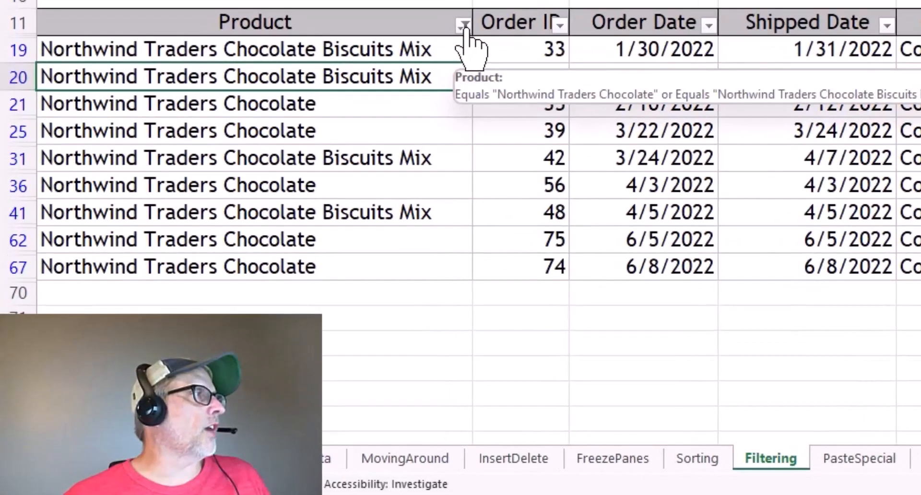
{"action": "left_click", "coordinate": [221, 271]}
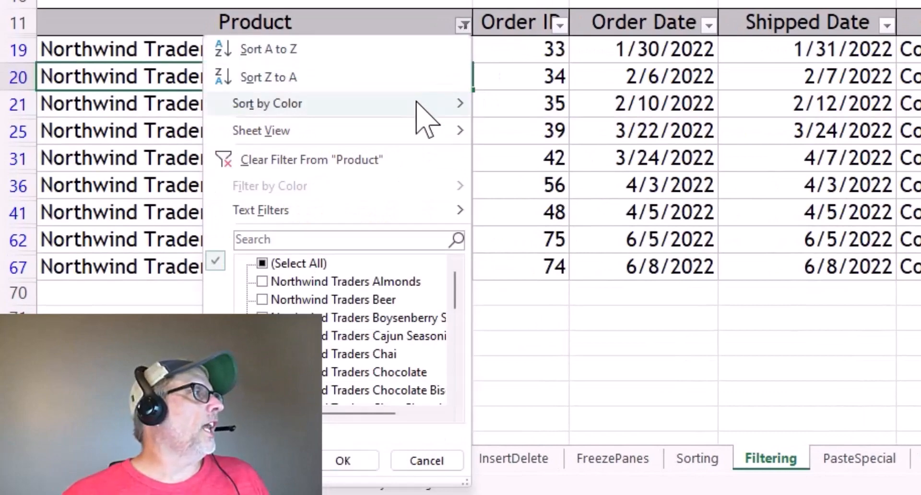
{"action": "left_click", "coordinate": [379, 160]}
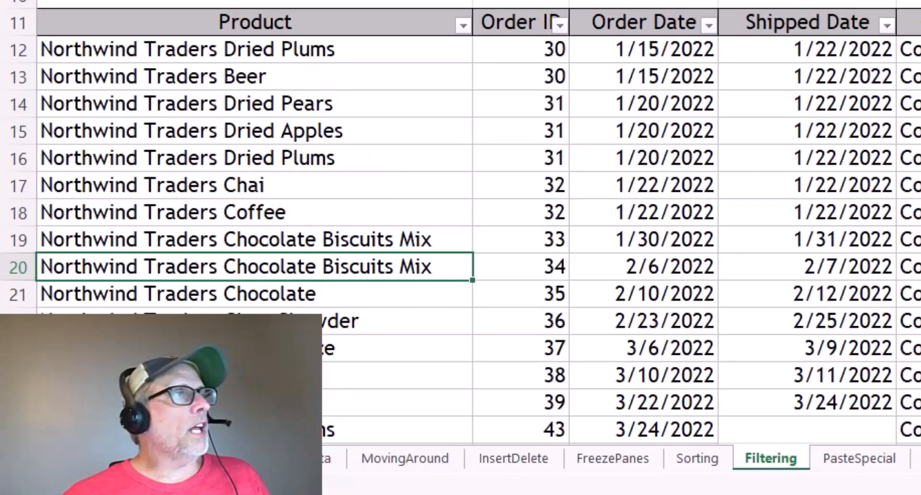
- Filter the Customer column to only Company C and Company CC
{"action": "left_click", "coordinate": [806, 104]}
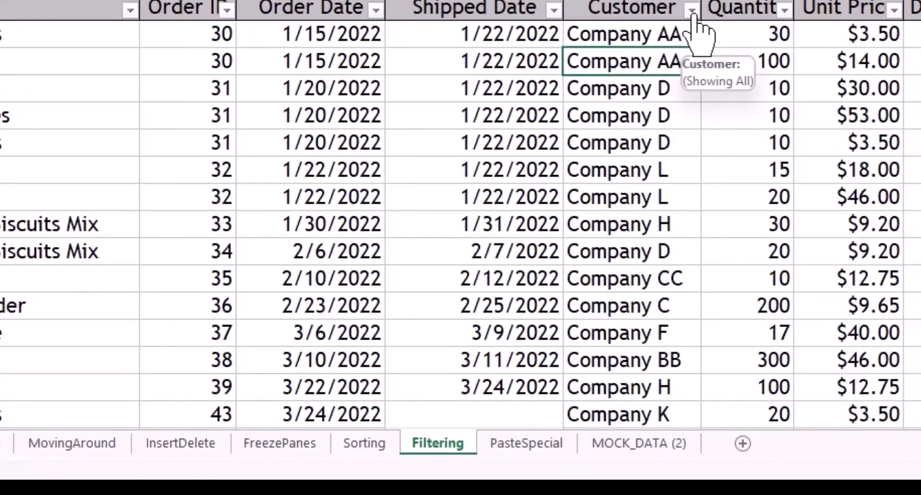
{"action": "left_click", "coordinate": [692, 10]}
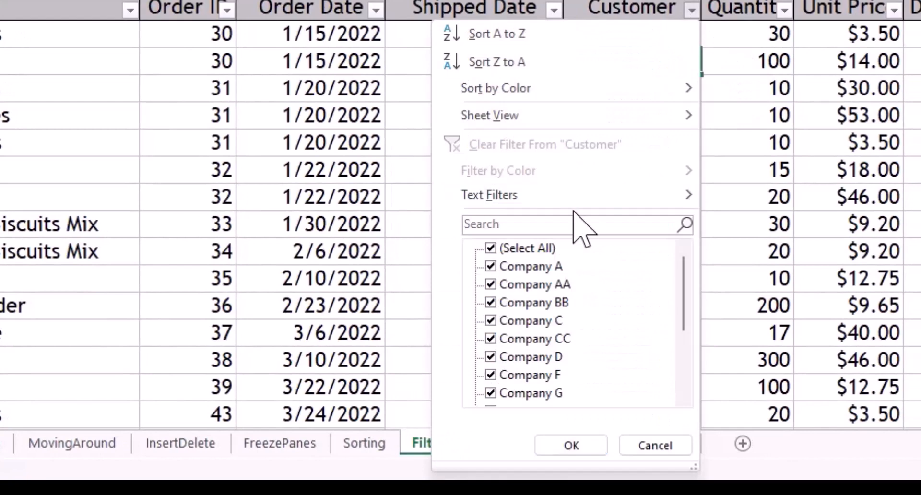
{"action": "left_click", "coordinate": [489, 248]}
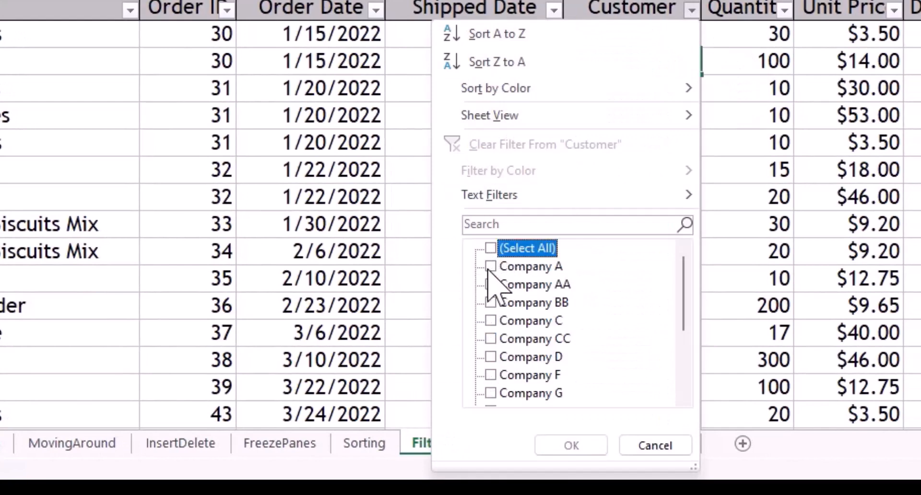
{"action": "left_click", "coordinate": [490, 320]}
{"action": "left_click", "coordinate": [490, 339]}
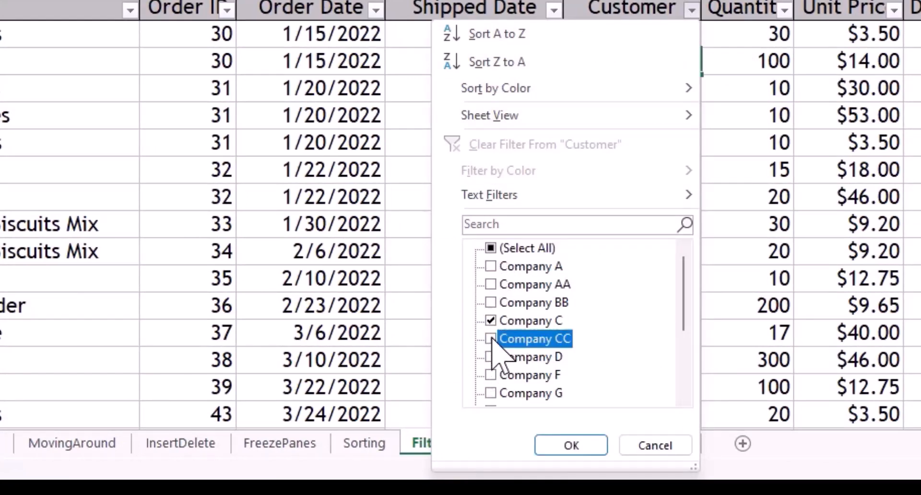
{"action": "left_click", "coordinate": [568, 445]}
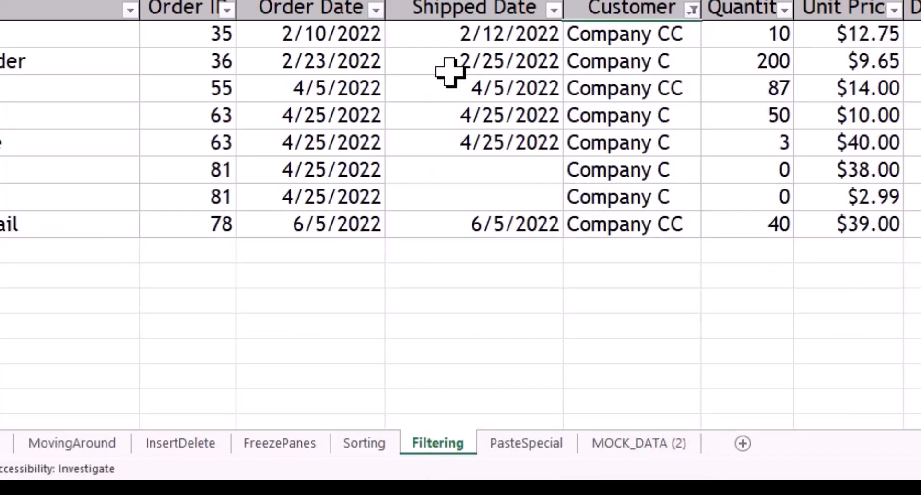
- Create a new sheet view of the customer filter, switch back to Default and keep the view as Company C
{"action": "left_click", "coordinate": [693, 10]}
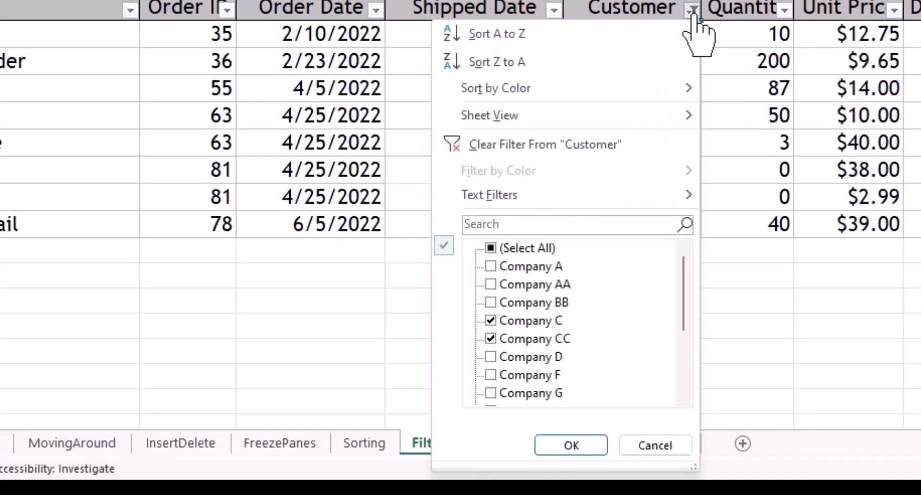
{"action": "mouse_move", "coordinate": [648, 120]}
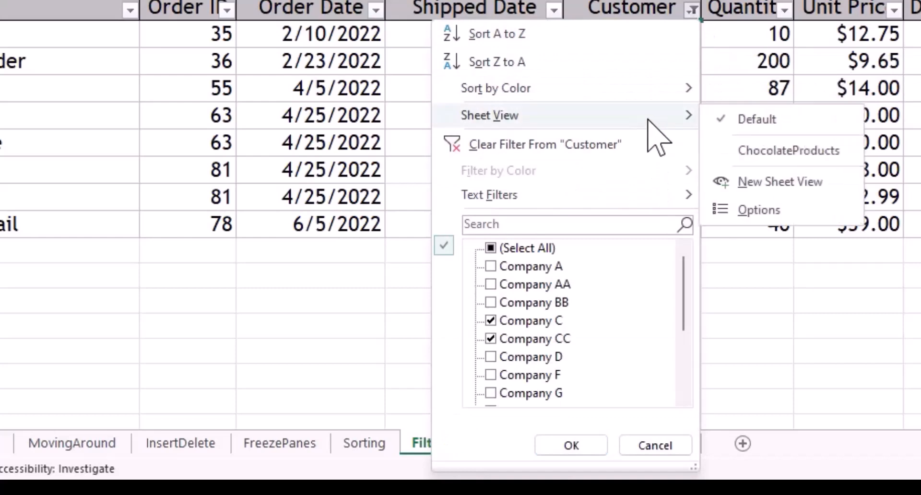
{"action": "left_click", "coordinate": [776, 182]}
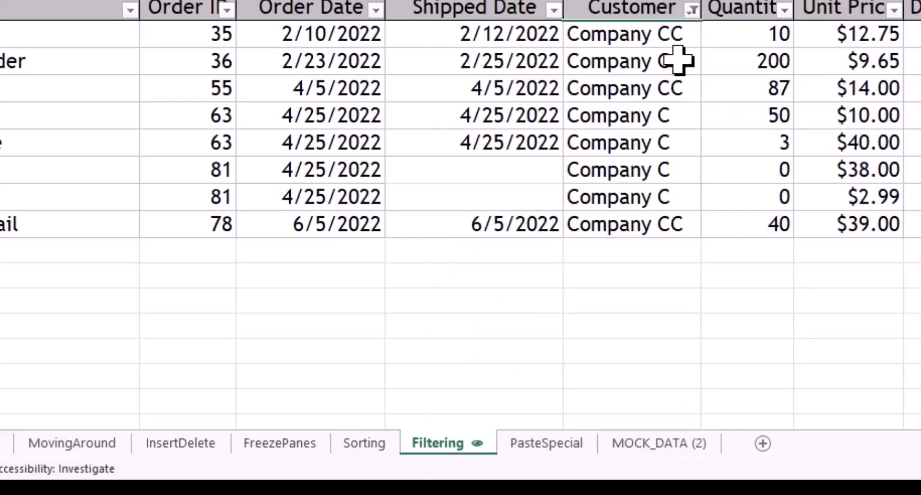
{"action": "left_click", "coordinate": [692, 9]}
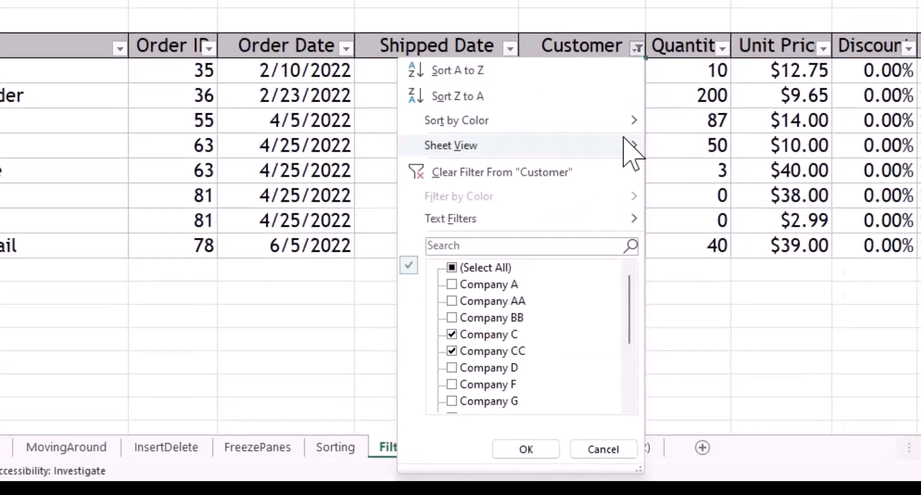
{"action": "mouse_move", "coordinate": [624, 141]}
{"action": "left_click", "coordinate": [524, 231]}
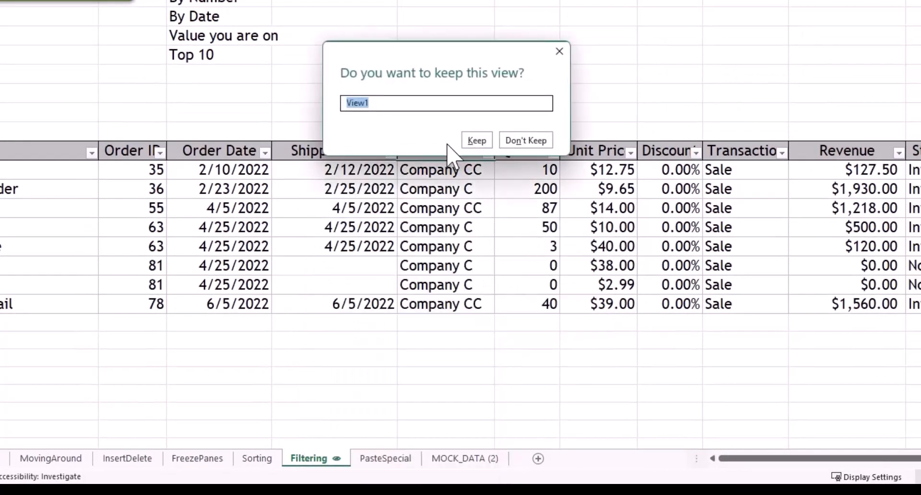
{"action": "type", "text": "Company C"}
{"action": "left_click", "coordinate": [477, 141]}
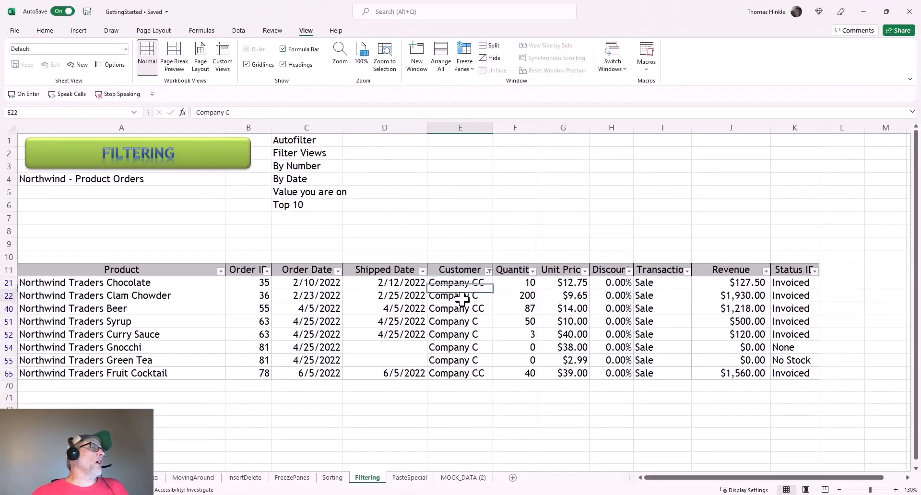
- Clear all filters from the product orders table and select a cell in the Customer column
{"action": "left_click", "coordinate": [447, 188]}
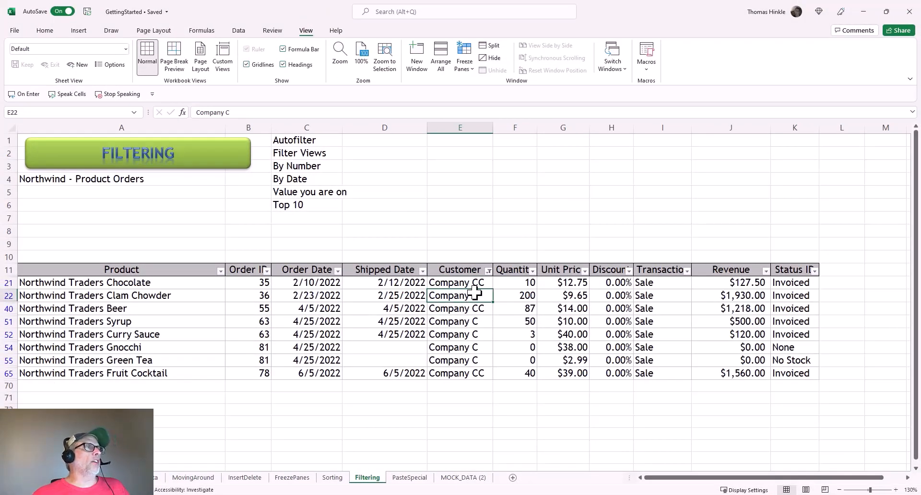
{"action": "mouse_move", "coordinate": [492, 277]}
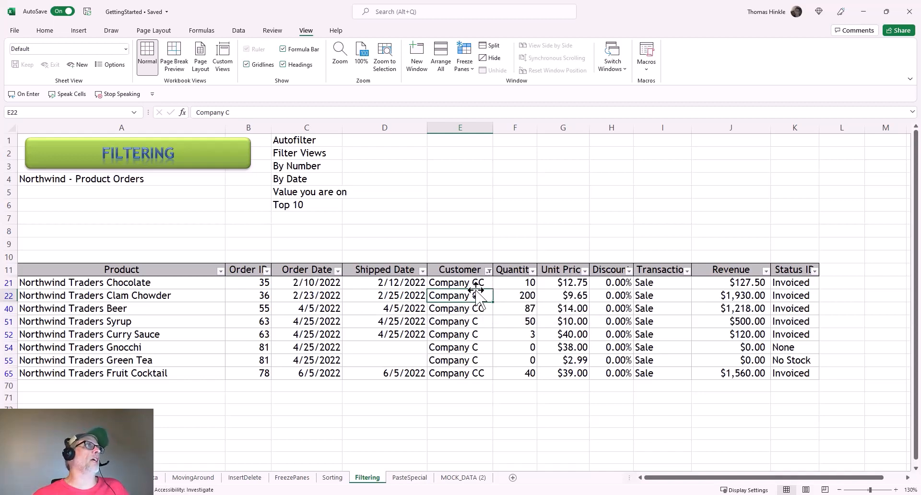
{"action": "left_click", "coordinate": [238, 30]}
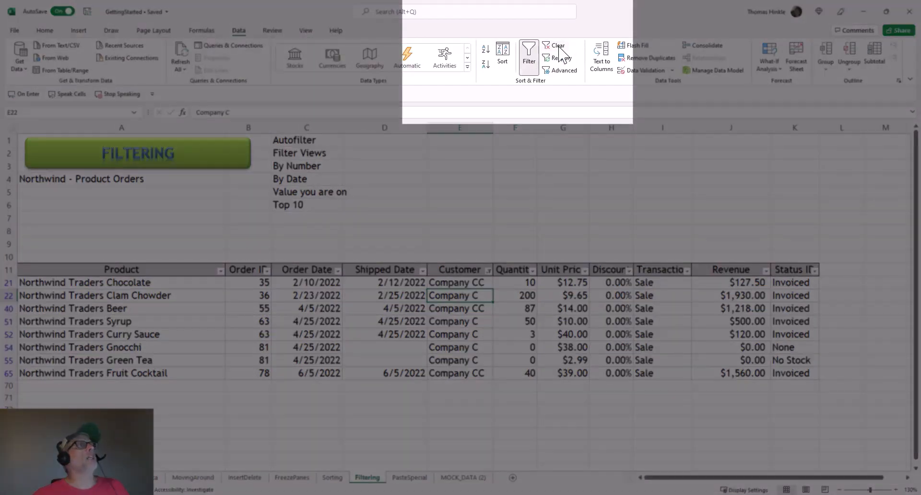
{"action": "left_click", "coordinate": [558, 46]}
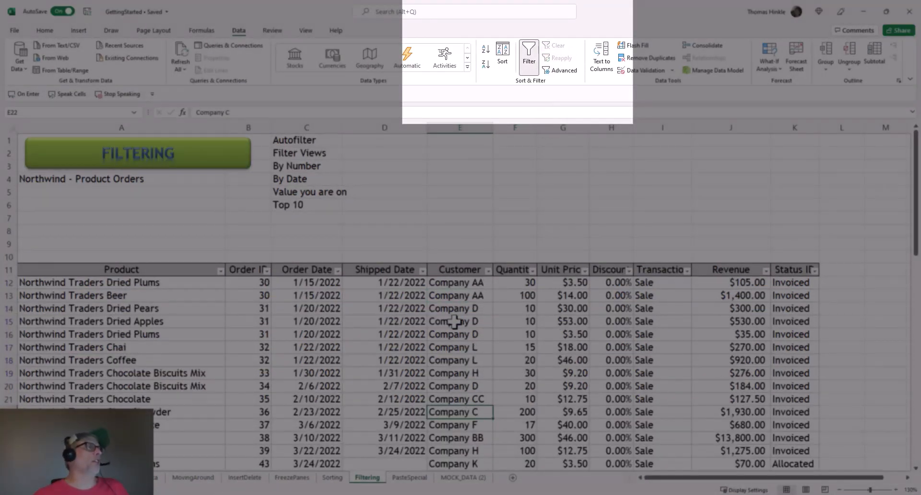
{"action": "left_click", "coordinate": [454, 321]}
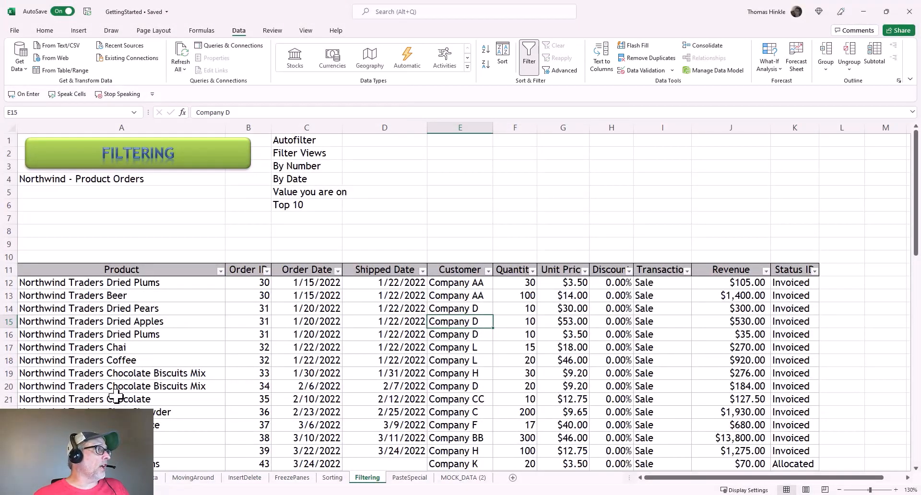
- Display the saved ChocolateProducts sheet view, followed by the saved Company C sheet view
{"action": "left_click", "coordinate": [221, 272]}
{"action": "mouse_move", "coordinate": [202, 322]}
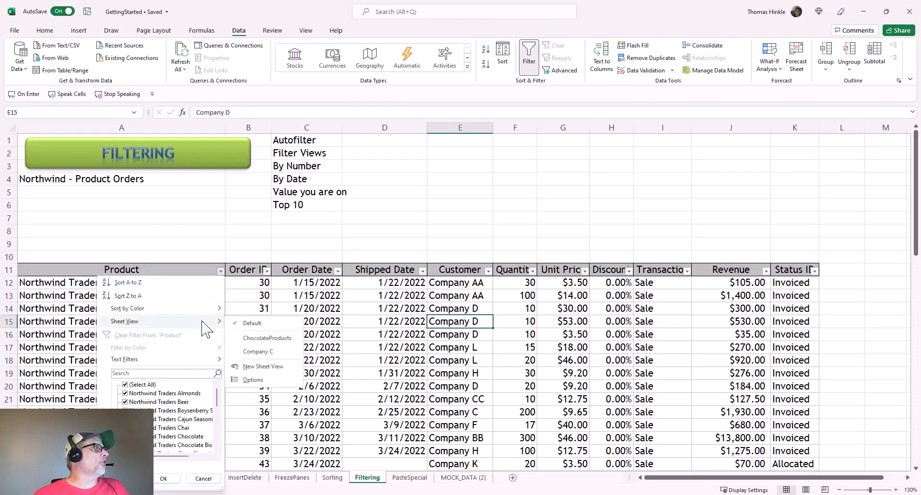
{"action": "left_click", "coordinate": [267, 338]}
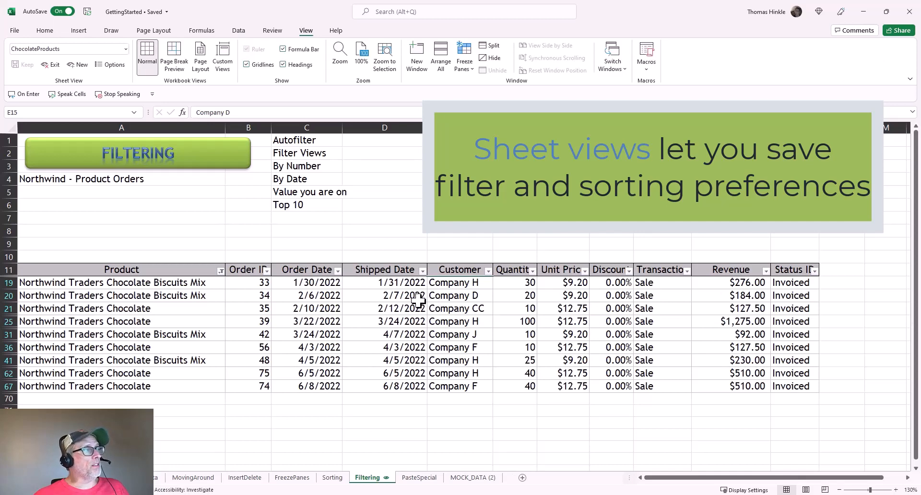
{"action": "left_click", "coordinate": [222, 271]}
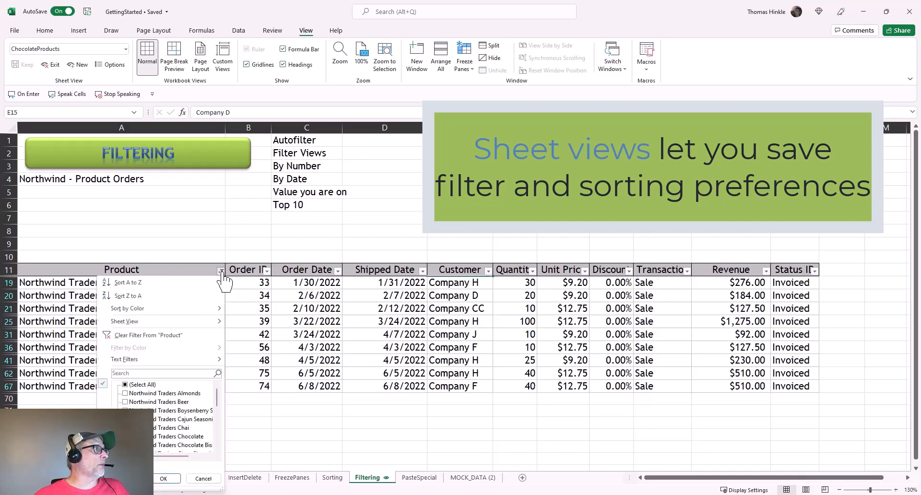
{"action": "mouse_move", "coordinate": [209, 322]}
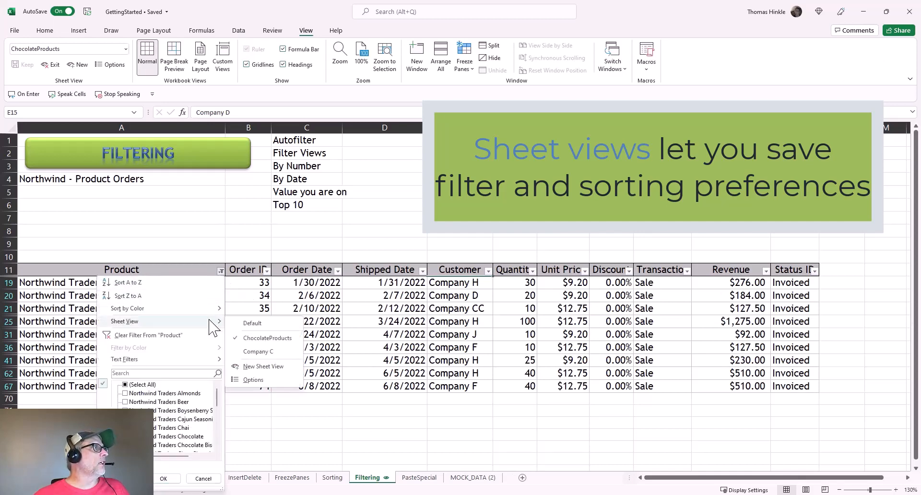
{"action": "left_click", "coordinate": [258, 352]}
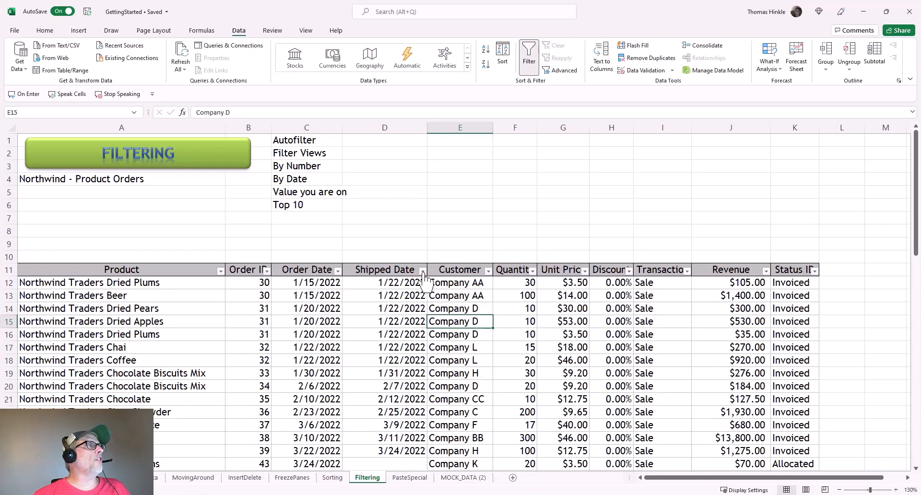
- Delete the ChocolateProducts and Company C sheet views in the Sheet View options
{"action": "left_click", "coordinate": [422, 272]}
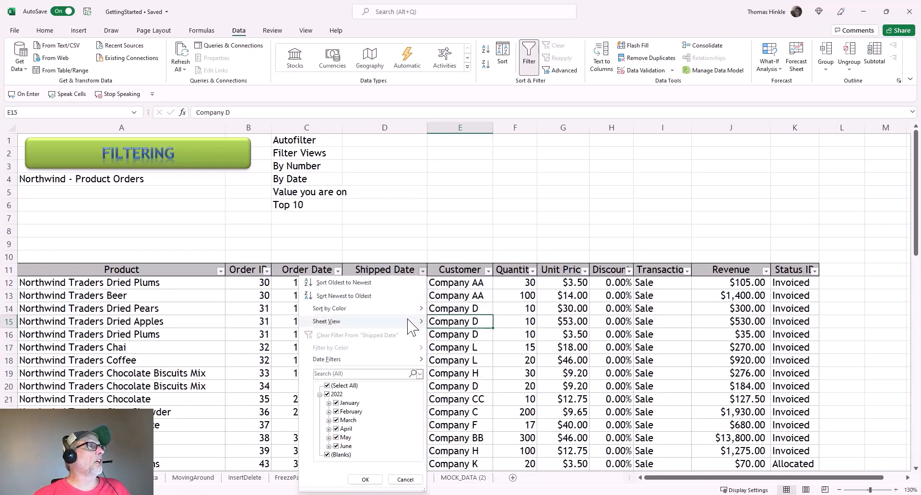
{"action": "mouse_move", "coordinate": [408, 320]}
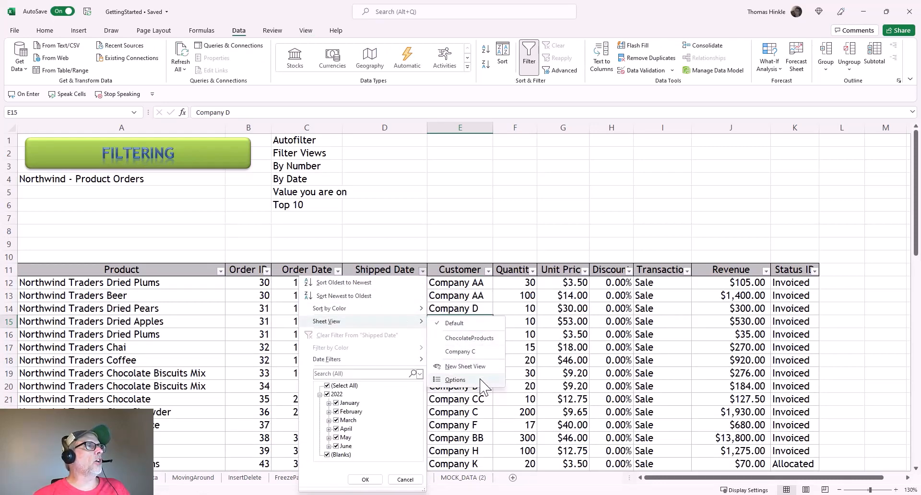
{"action": "left_click", "coordinate": [455, 379]}
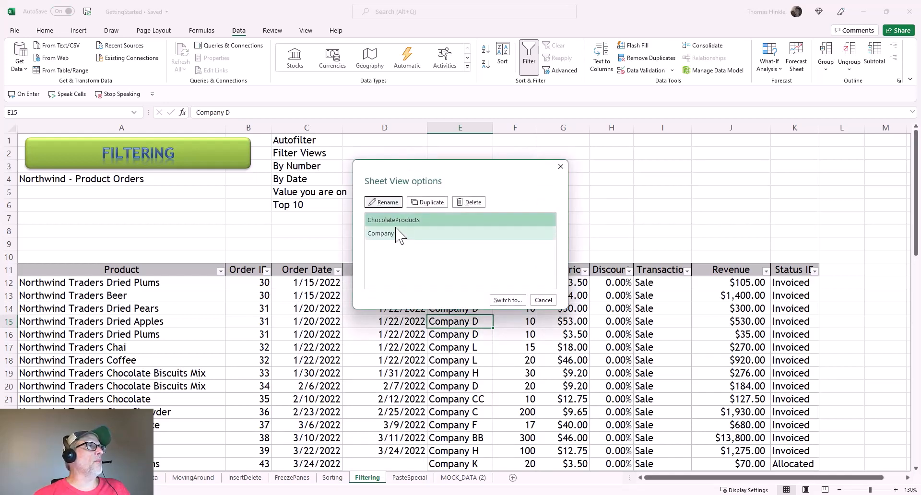
{"action": "left_click", "coordinate": [469, 202]}
{"action": "left_click", "coordinate": [484, 258]}
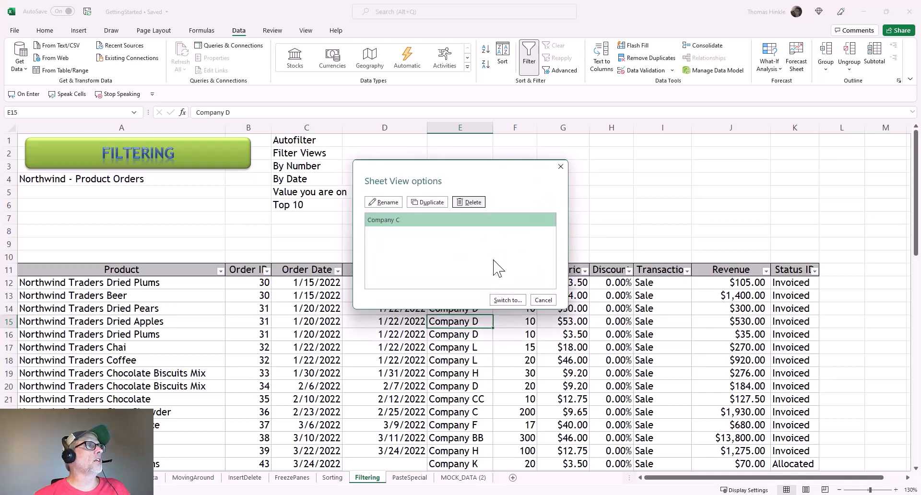
{"action": "left_click", "coordinate": [469, 202]}
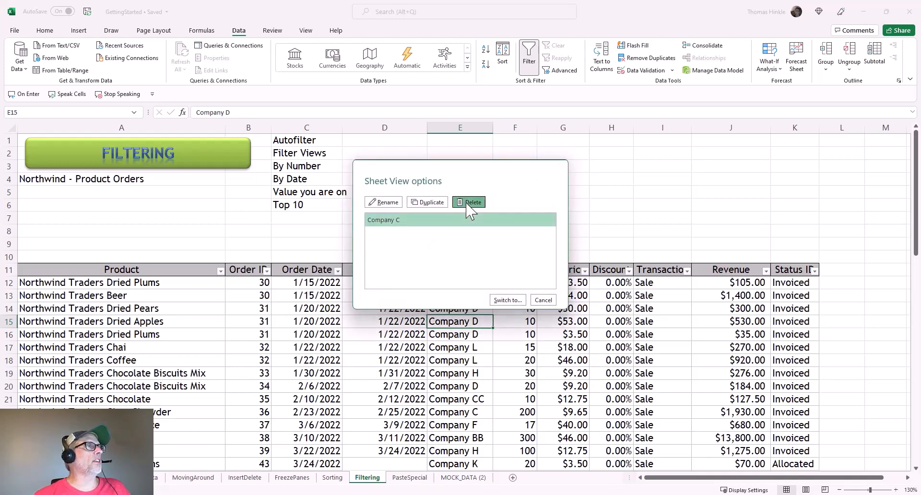
{"action": "left_click", "coordinate": [490, 258]}
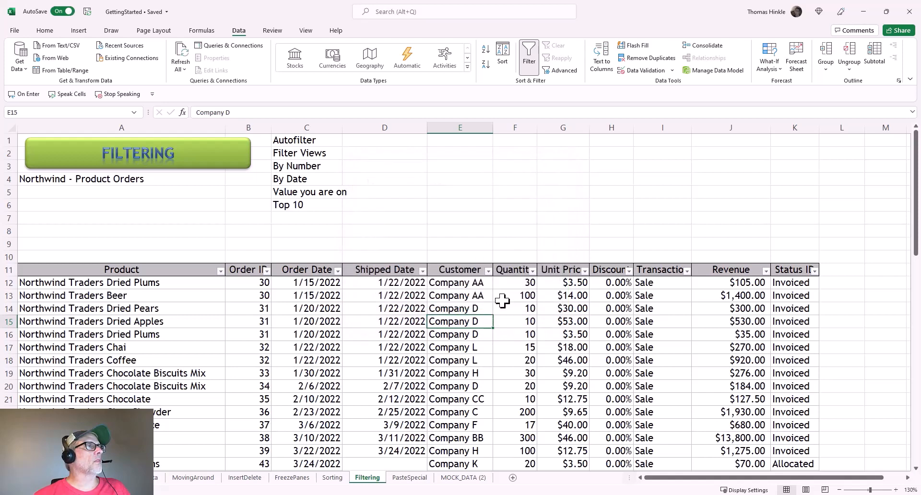
{"action": "left_click", "coordinate": [440, 311]}
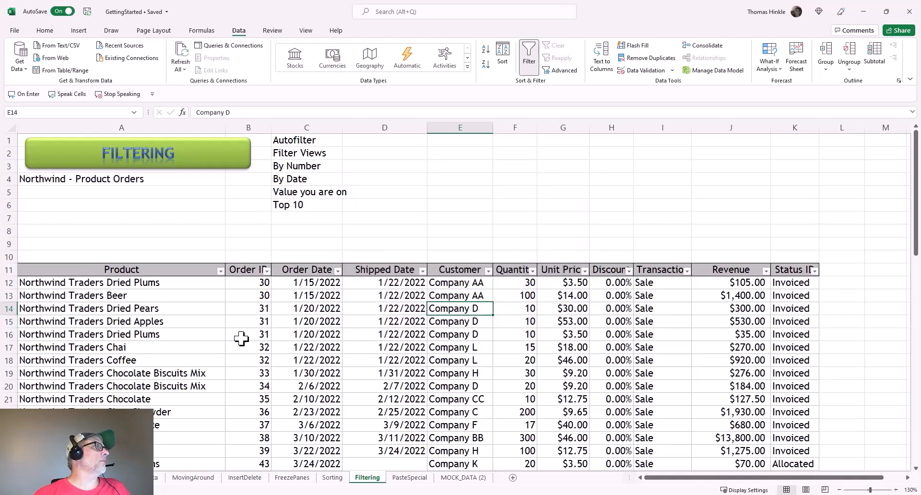
- Filter the Customer column to only Company BB
{"action": "left_click", "coordinate": [488, 272]}
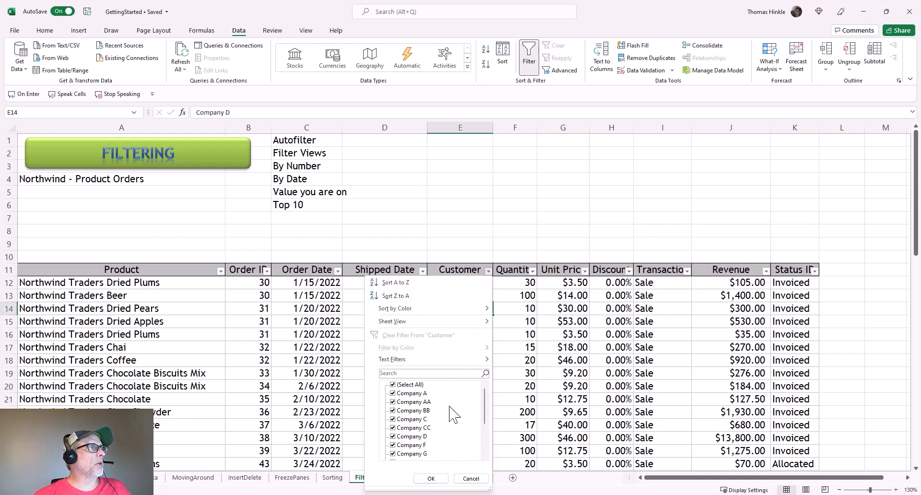
{"action": "left_click", "coordinate": [392, 384]}
{"action": "left_click", "coordinate": [393, 410]}
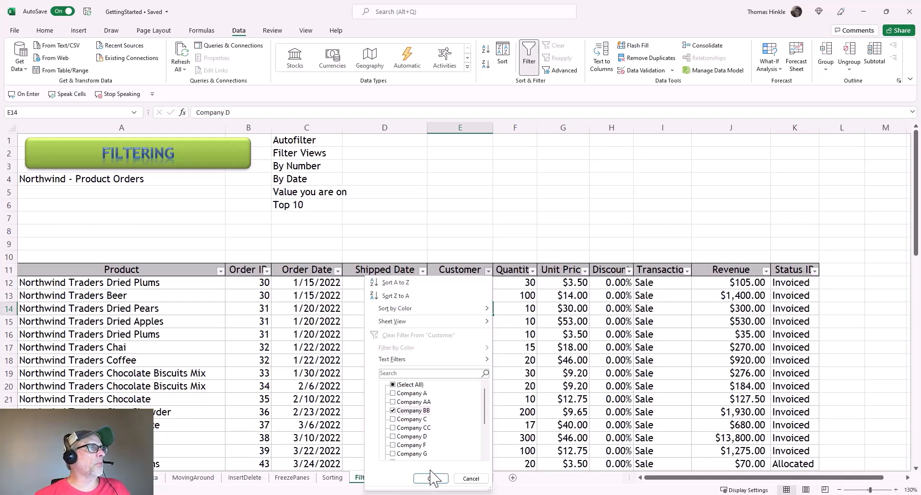
{"action": "left_click", "coordinate": [431, 479]}
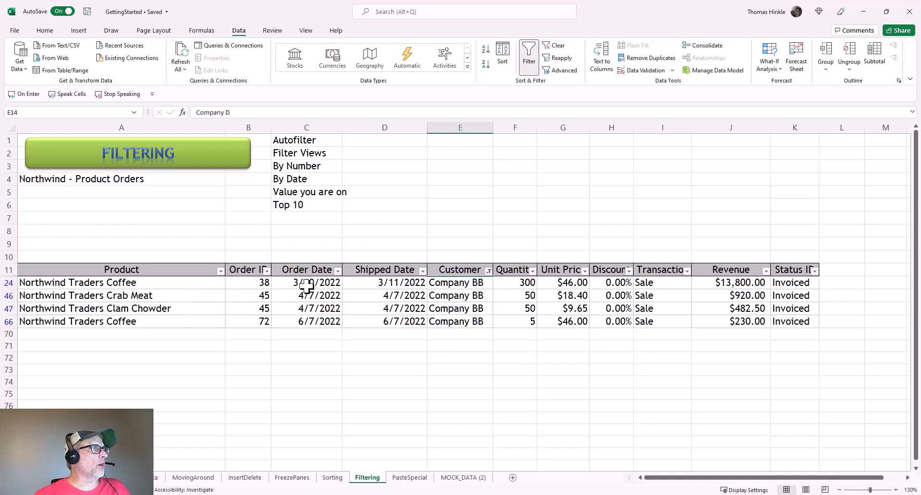
- Filter the Product column to only Northwind Traders Coffee, on top of the existing customer filter
{"action": "left_click", "coordinate": [220, 272]}
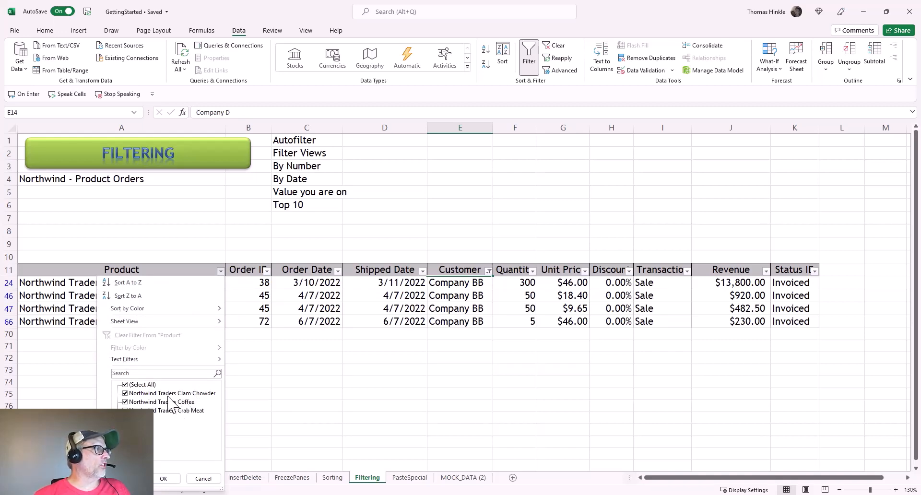
{"action": "left_click", "coordinate": [130, 385]}
{"action": "left_click", "coordinate": [126, 402]}
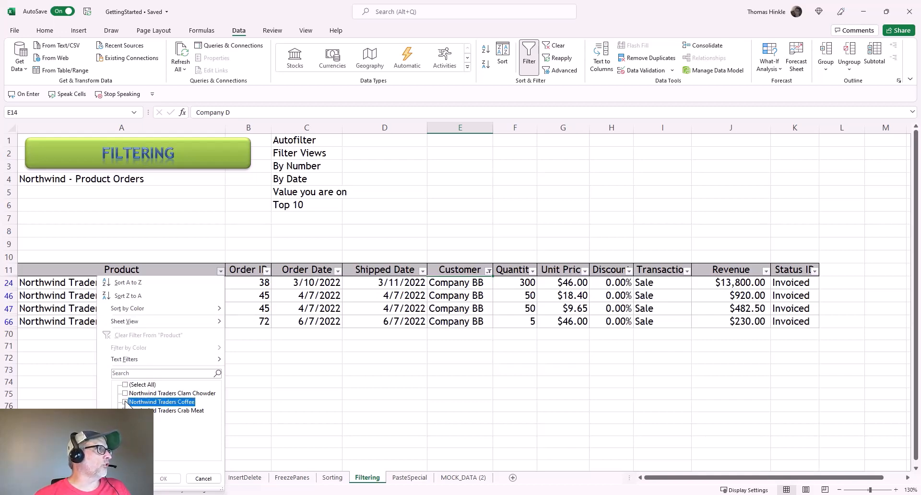
{"action": "left_click", "coordinate": [163, 478]}
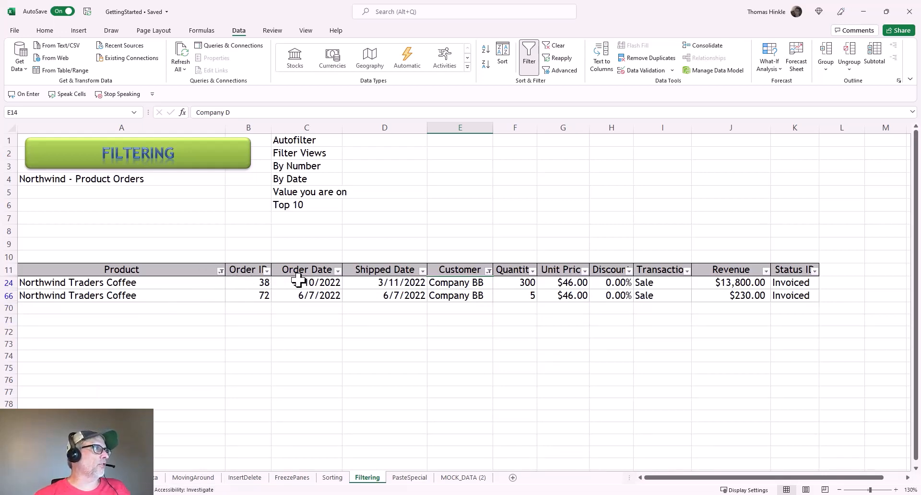
- Examine which filter choices remain for the Order ID and Order Date columns
{"action": "left_click", "coordinate": [267, 272]}
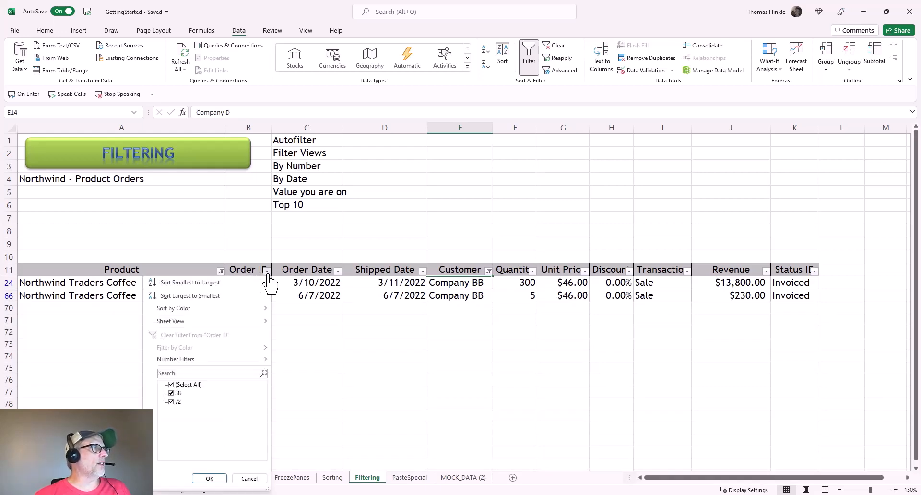
{"action": "left_click", "coordinate": [267, 272]}
{"action": "left_click", "coordinate": [338, 272]}
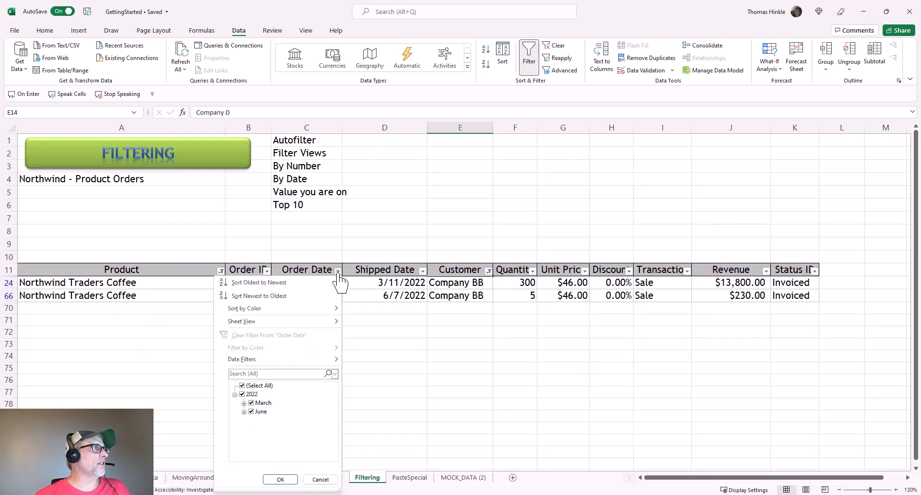
{"action": "left_click", "coordinate": [337, 271]}
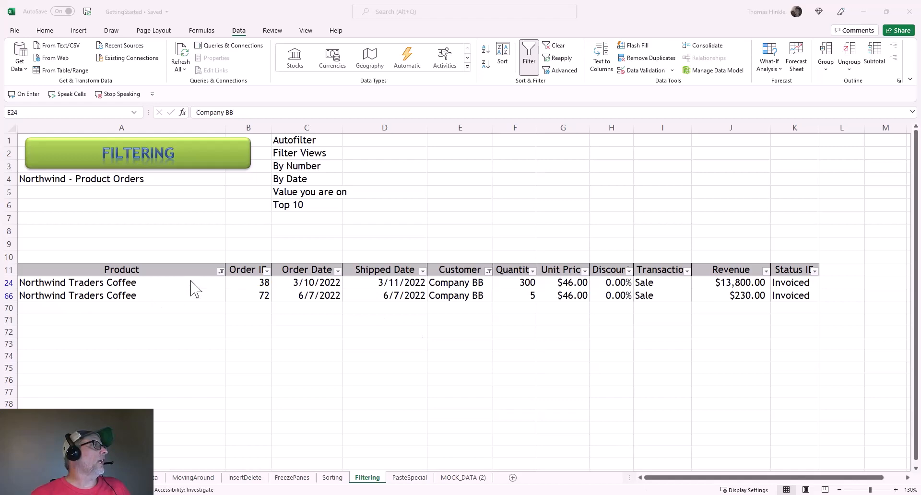
- Reselect all products in the Product column filter, keeping the customer filter in place
{"action": "left_click", "coordinate": [219, 273]}
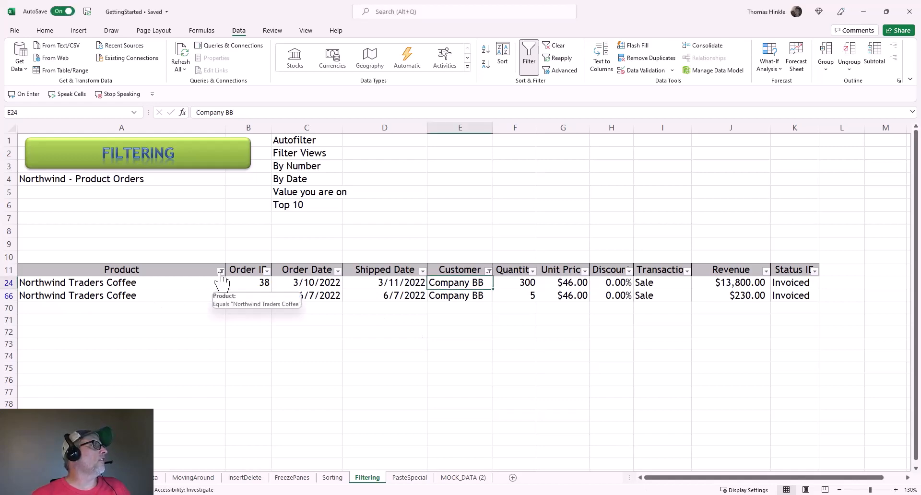
{"action": "left_click", "coordinate": [221, 273]}
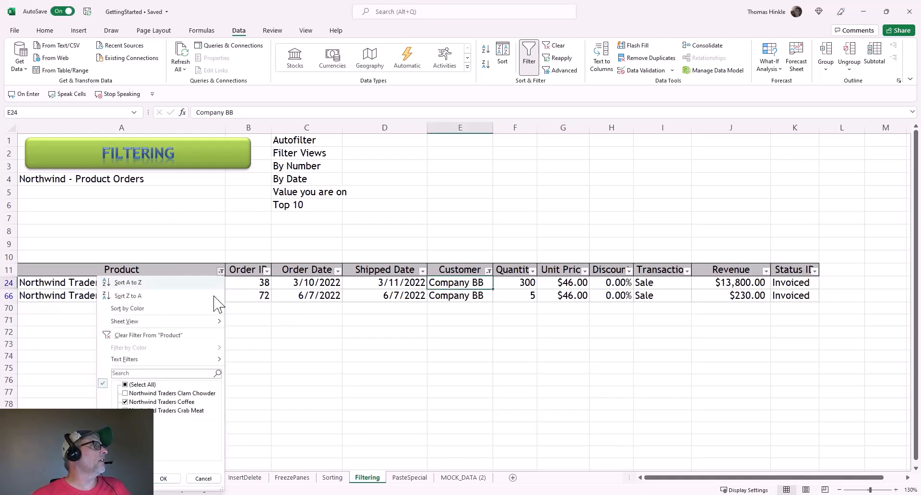
{"action": "left_click", "coordinate": [126, 385]}
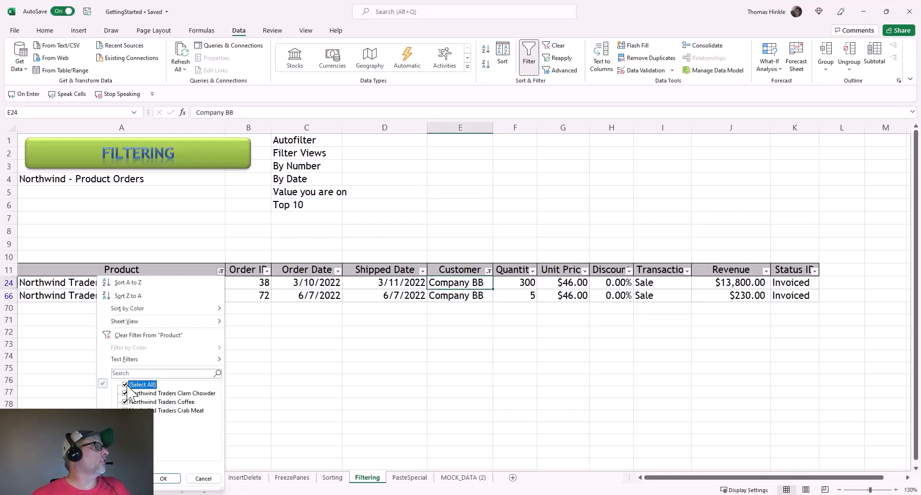
{"action": "left_click", "coordinate": [163, 479]}
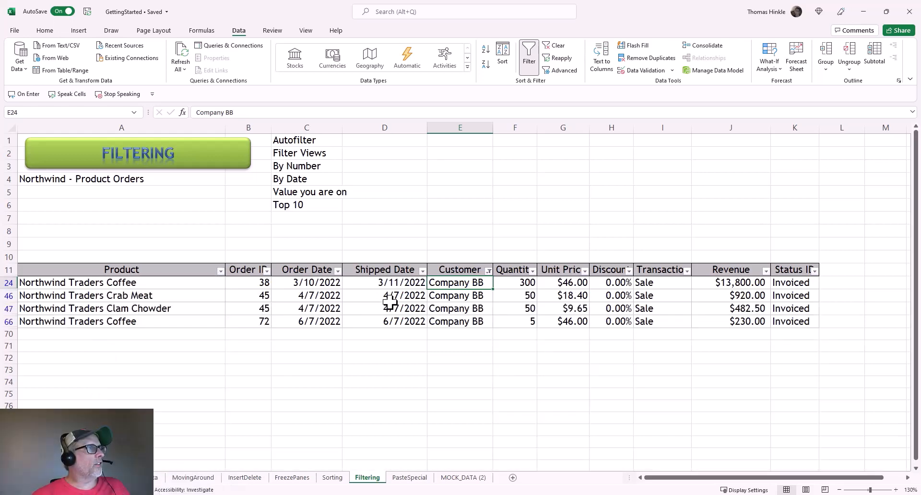
{"action": "left_click", "coordinate": [480, 312]}
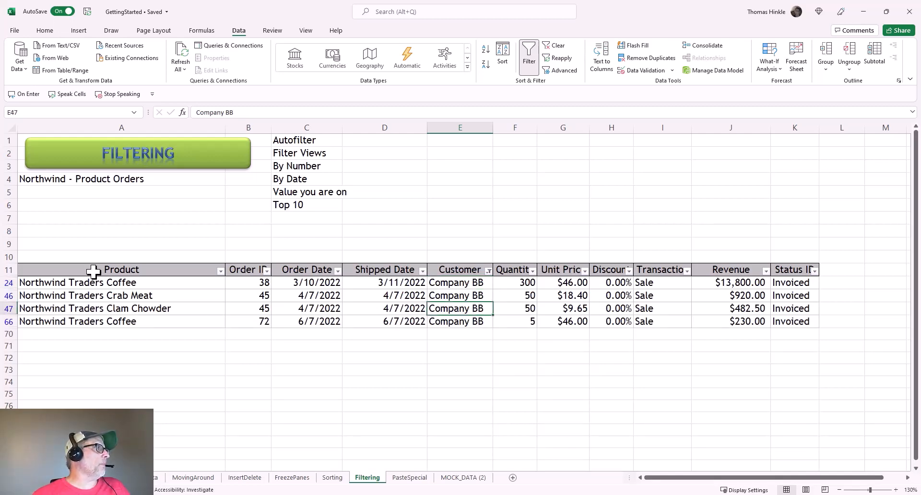
- Copy the filtered Company BB table with its header row and paste it starting at cell A75
{"action": "left_click_drag", "start_coordinate": [93, 270], "coordinate": [783, 321]}
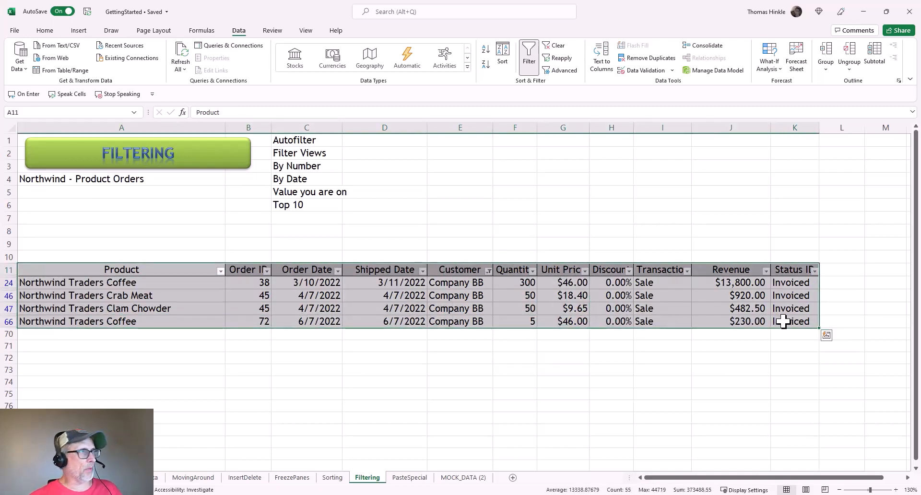
{"action": "key", "text": "ctrl+c"}
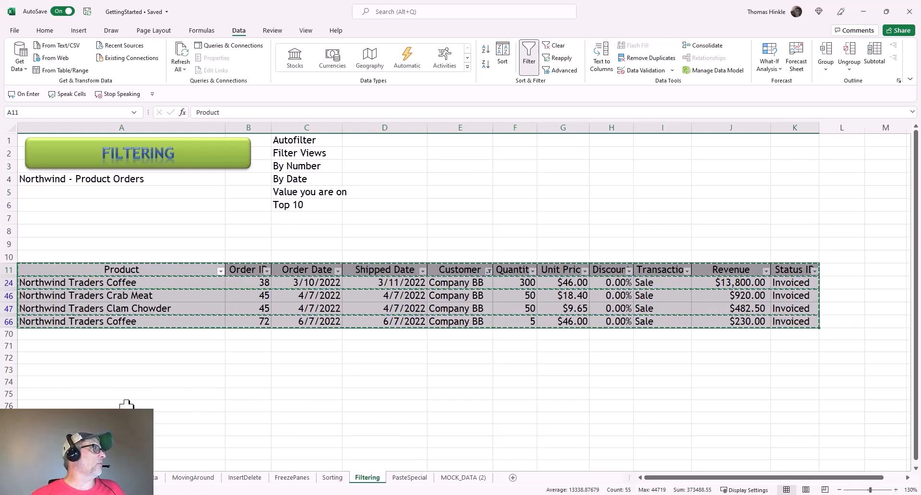
{"action": "left_click", "coordinate": [72, 397]}
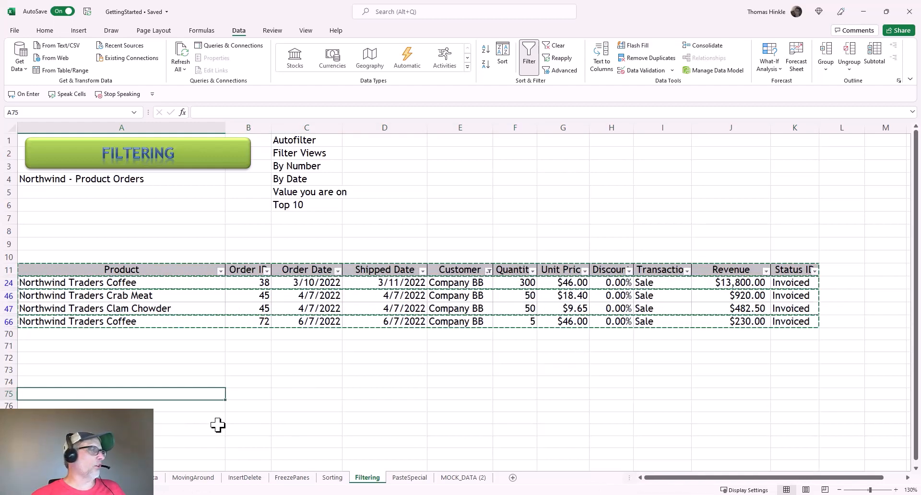
{"action": "key", "text": "ctrl+v"}
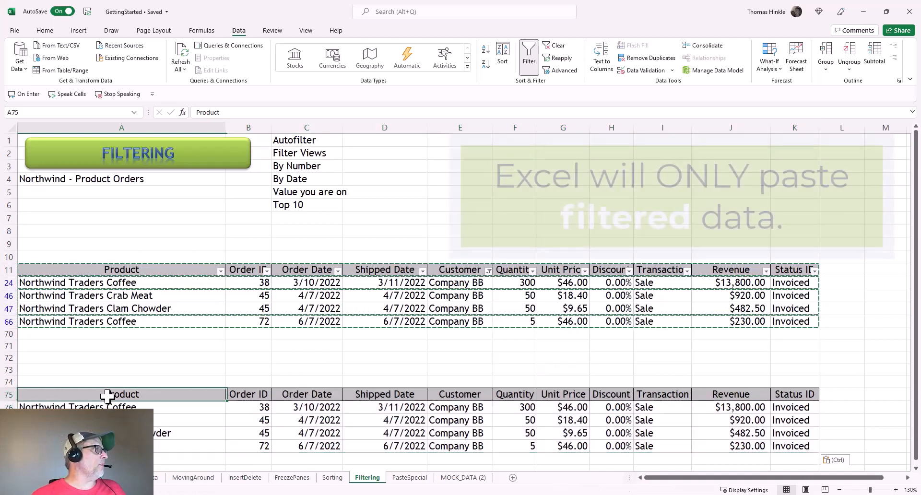
- Remove the pasted copy of the table from rows 75 to 79
{"action": "left_click_drag", "start_coordinate": [106, 395], "coordinate": [792, 446]}
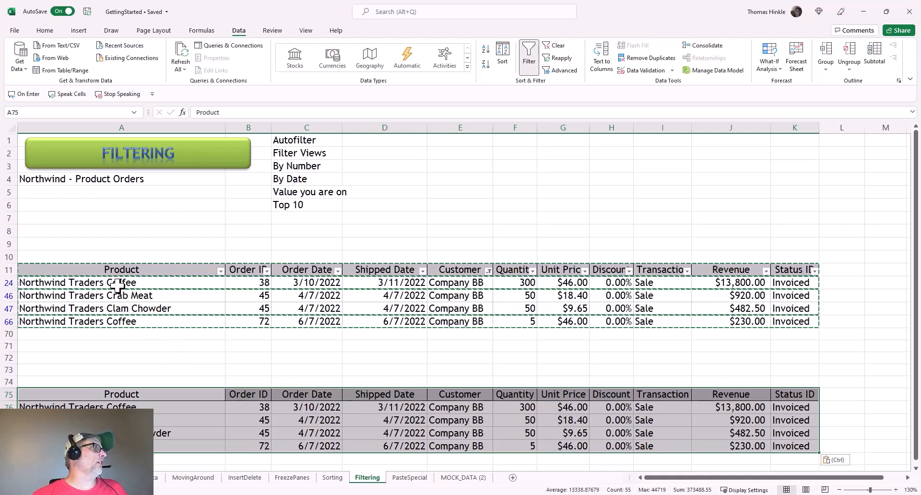
{"action": "left_click", "coordinate": [60, 395]}
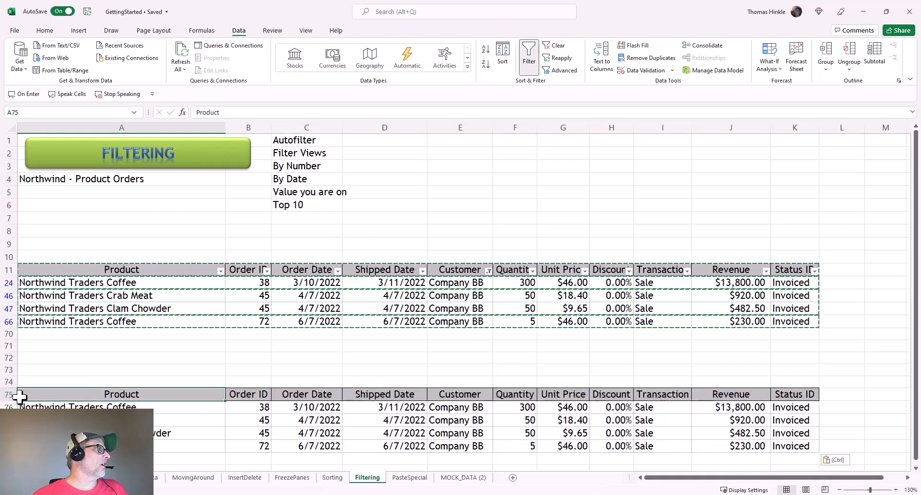
{"action": "left_click_drag", "start_coordinate": [8, 394], "coordinate": [8, 446]}
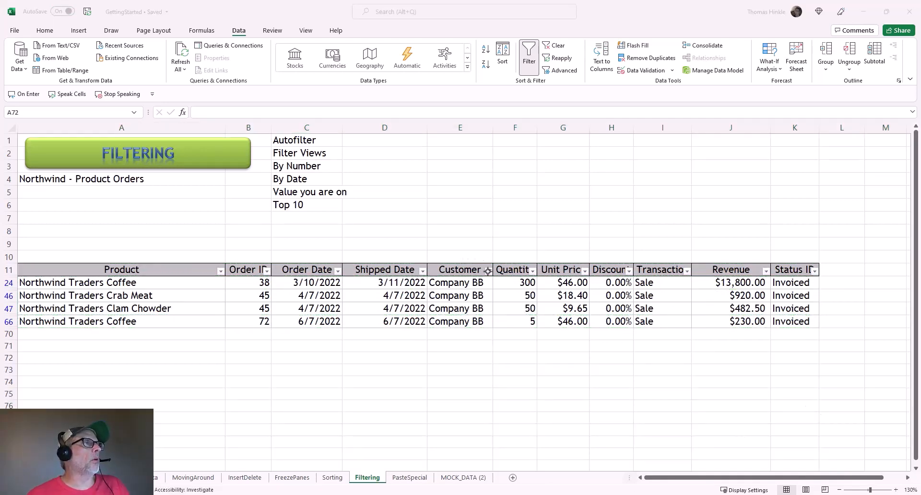
- Clear the customer filter and look through the complete list of orders
{"action": "left_click", "coordinate": [471, 291]}
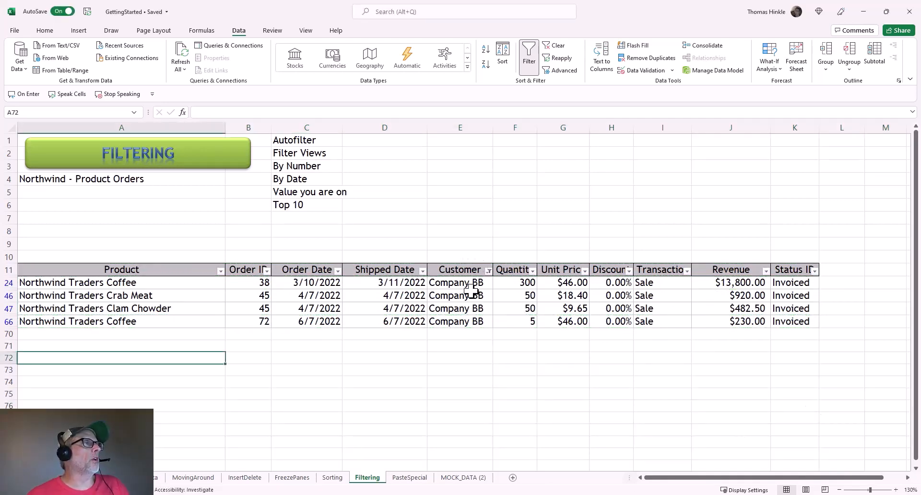
{"action": "left_click", "coordinate": [557, 45]}
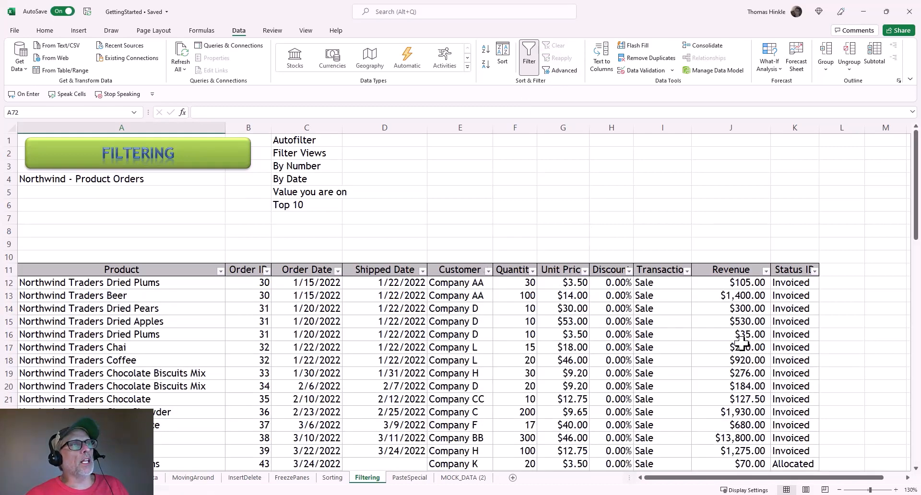
{"action": "scroll", "coordinate": [742, 342], "scroll_direction": "down", "scroll_amount": 3}
{"action": "scroll", "coordinate": [741, 342], "scroll_direction": "down", "scroll_amount": 9}
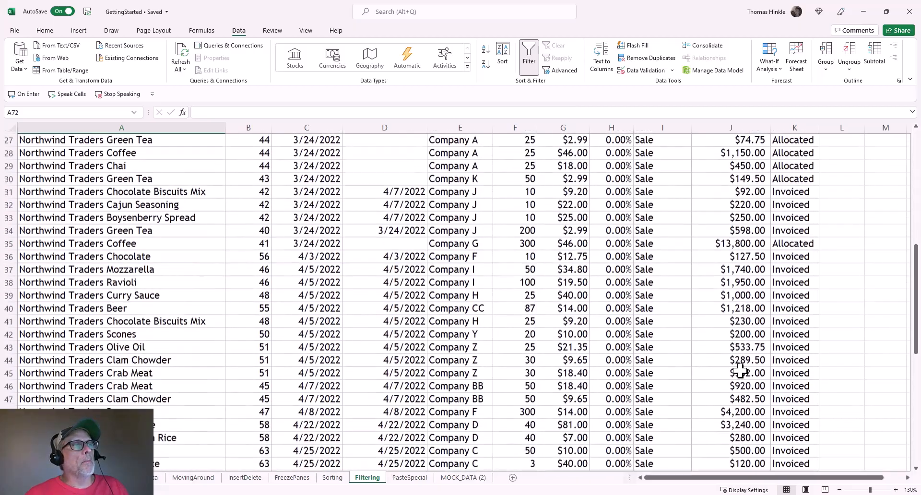
{"action": "scroll", "coordinate": [740, 370], "scroll_direction": "down", "scroll_amount": 6}
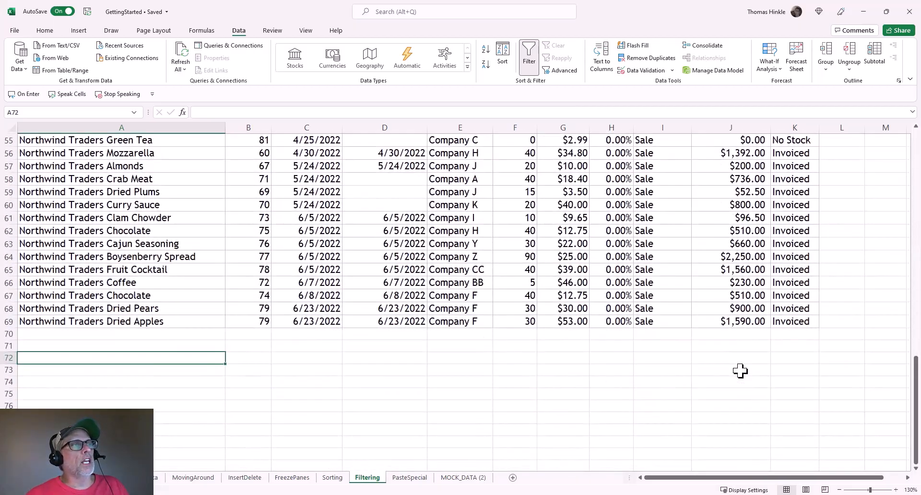
{"action": "scroll", "coordinate": [741, 367], "scroll_direction": "up", "scroll_amount": 17}
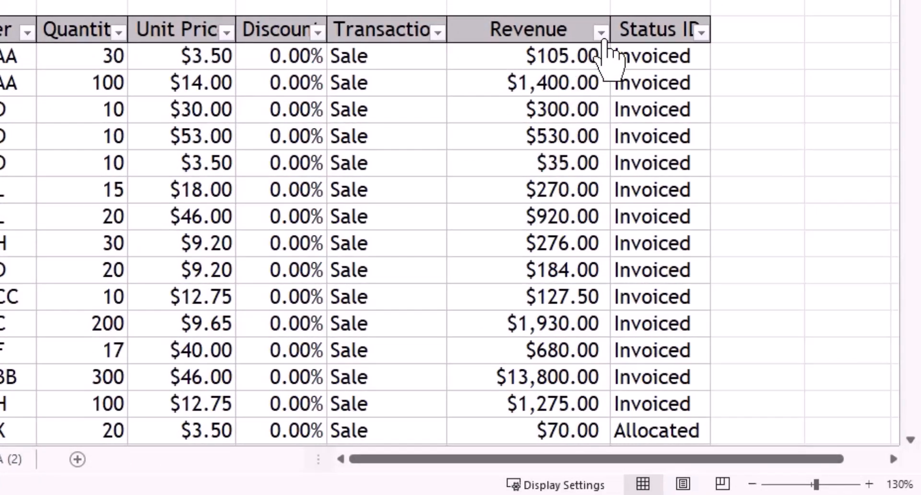
- Filter the Revenue column with a number filter for values greater than or equal to 1000
{"action": "left_click", "coordinate": [600, 33]}
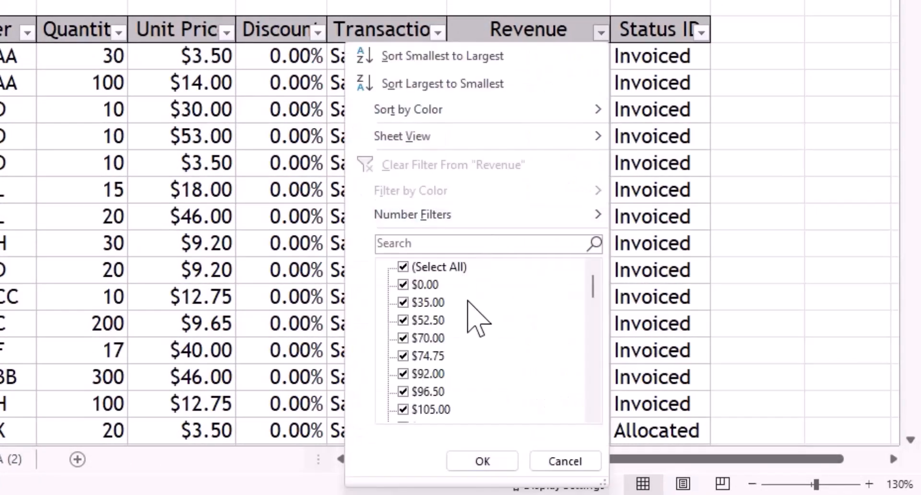
{"action": "scroll", "coordinate": [478, 319], "scroll_direction": "down", "scroll_amount": 10}
{"action": "scroll", "coordinate": [478, 319], "scroll_direction": "down", "scroll_amount": 5}
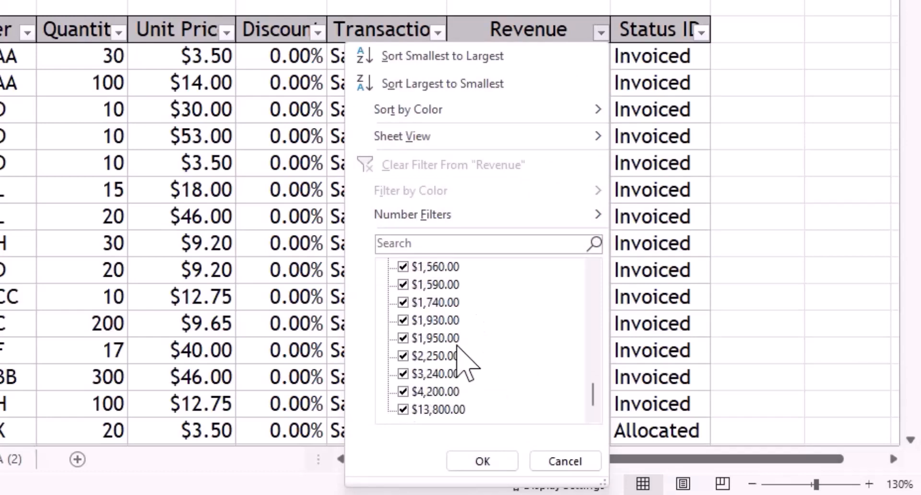
{"action": "scroll", "coordinate": [468, 355], "scroll_direction": "up", "scroll_amount": 6}
{"action": "scroll", "coordinate": [467, 336], "scroll_direction": "up", "scroll_amount": 5}
{"action": "mouse_move", "coordinate": [451, 221]}
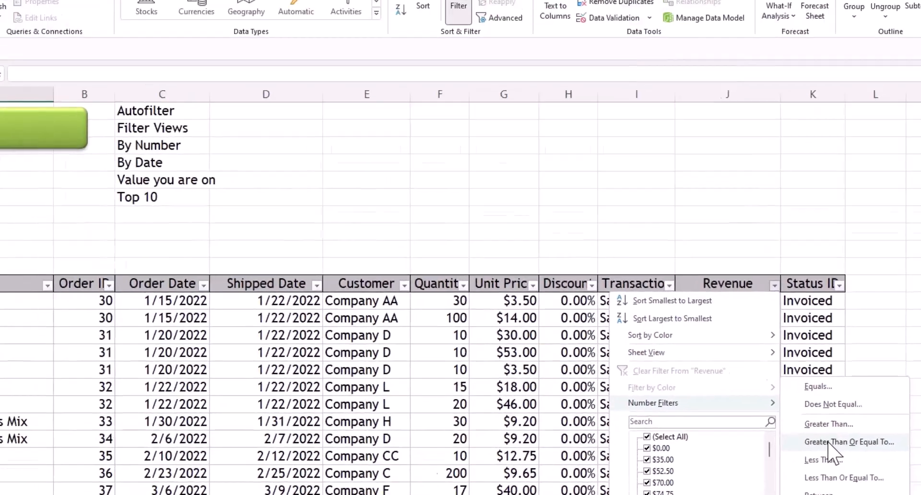
{"action": "left_click", "coordinate": [686, 276]}
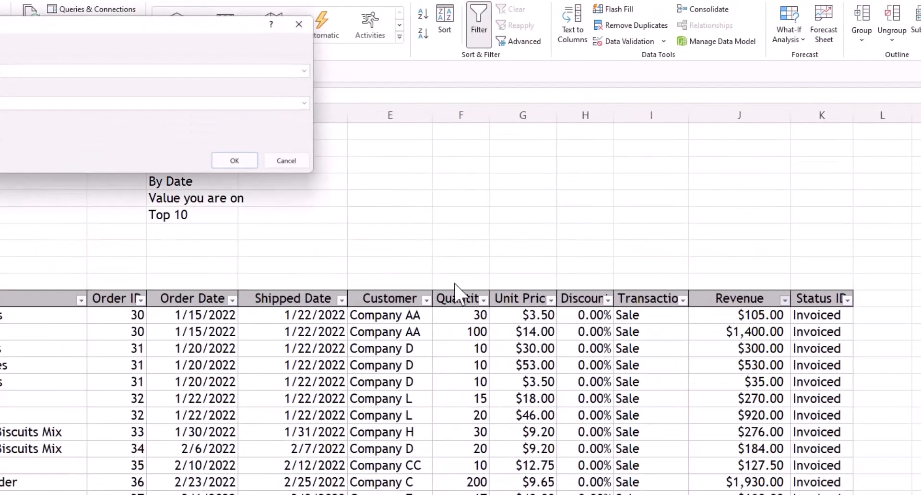
{"action": "left_click_drag", "start_coordinate": [220, 35], "coordinate": [453, 144]}
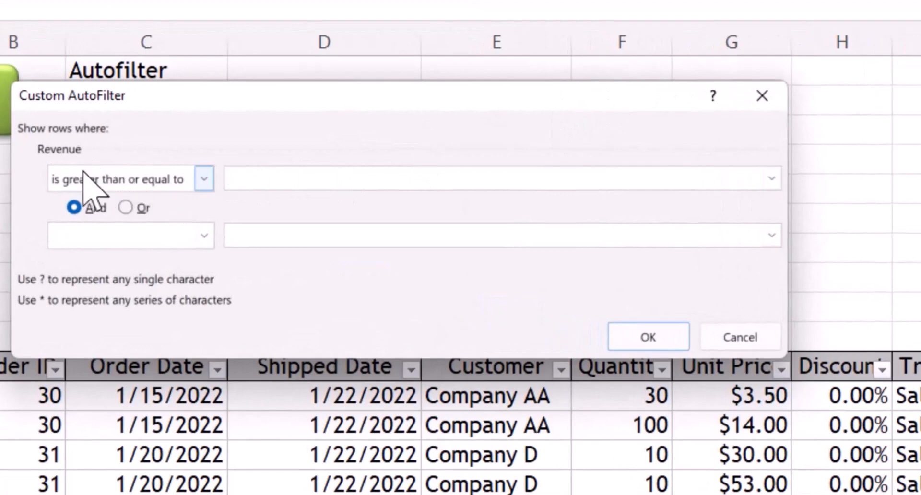
{"action": "left_click", "coordinate": [246, 180]}
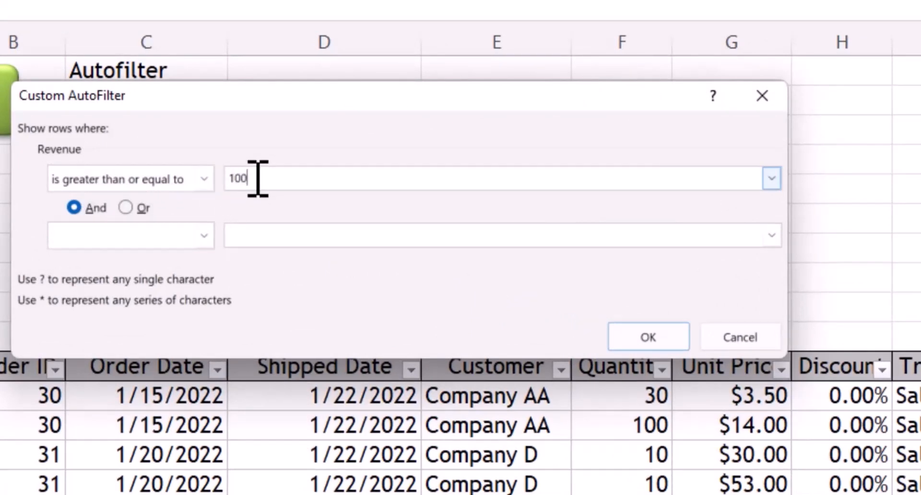
{"action": "left_click", "coordinate": [656, 338]}
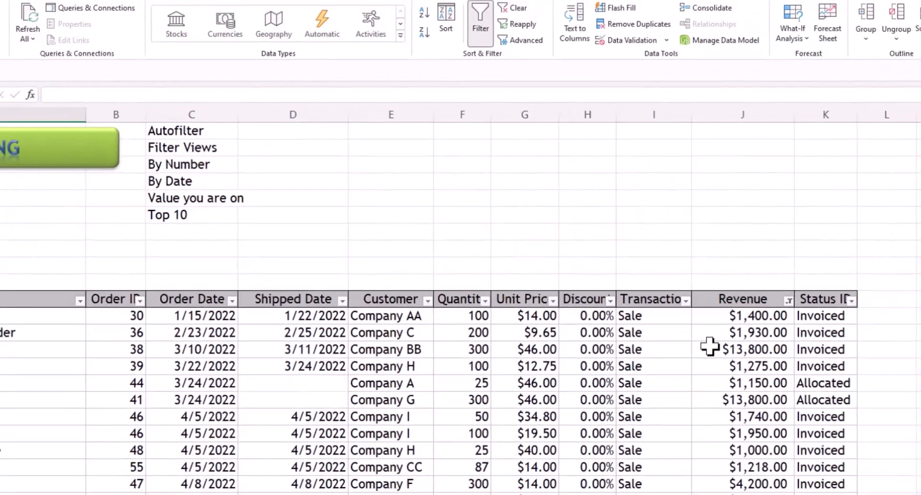
- Review the filtered orders and clear the filter from the Revenue column
{"action": "scroll", "coordinate": [709, 348], "scroll_direction": "down", "scroll_amount": 5}
{"action": "scroll", "coordinate": [707, 346], "scroll_direction": "up", "scroll_amount": 2}
{"action": "scroll", "coordinate": [707, 345], "scroll_direction": "up", "scroll_amount": 2}
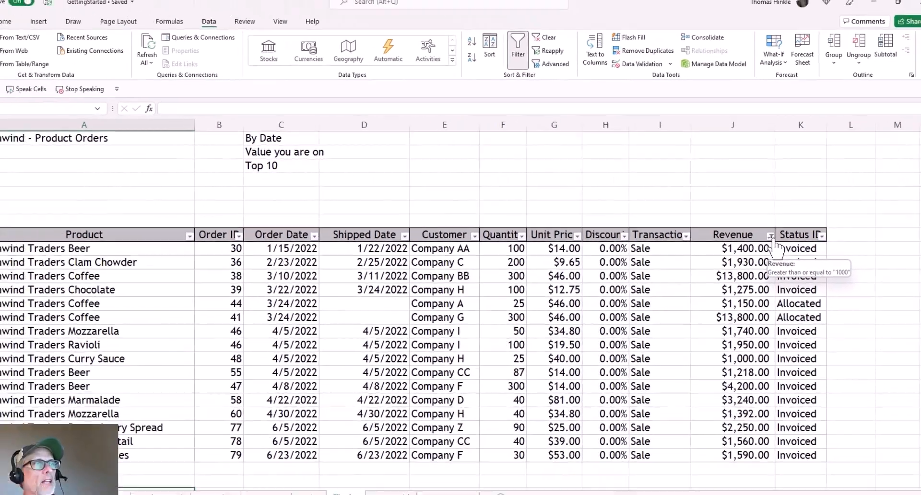
{"action": "left_click", "coordinate": [785, 249]}
{"action": "left_click", "coordinate": [705, 296]}
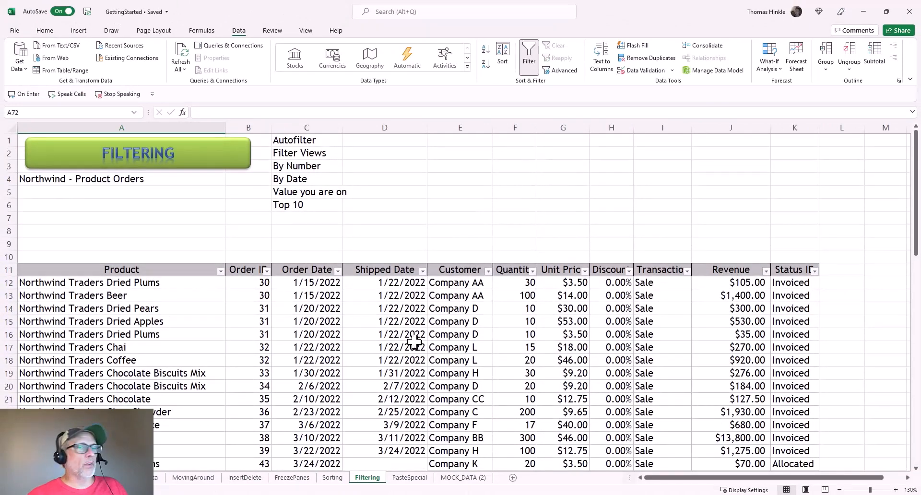
- Filter the Order Date column to only March 2022
{"action": "left_click", "coordinate": [338, 271]}
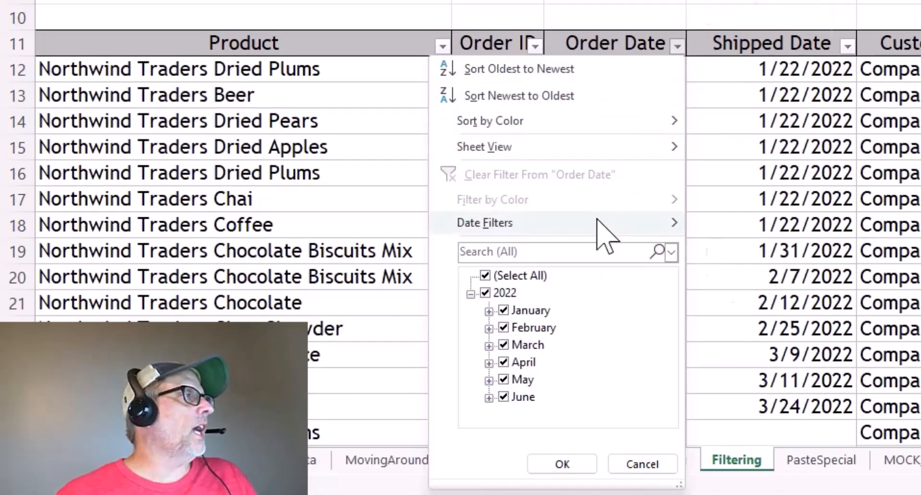
{"action": "mouse_move", "coordinate": [603, 226]}
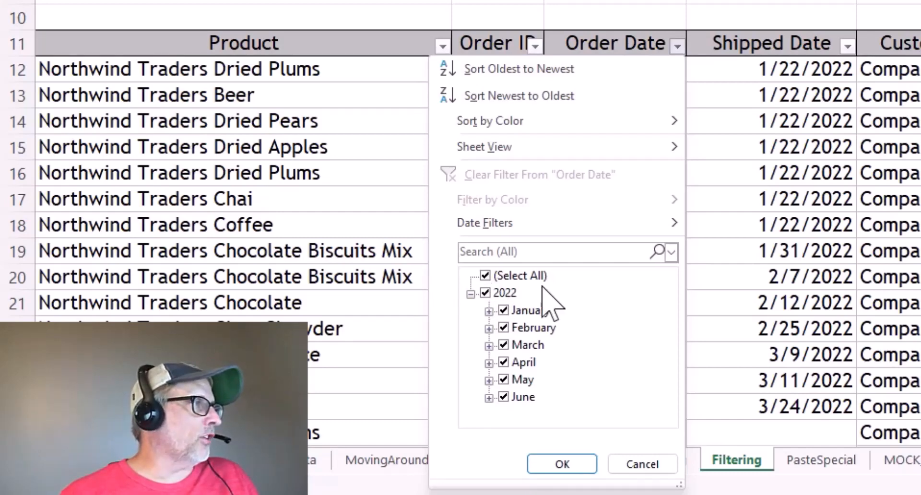
{"action": "left_click", "coordinate": [485, 276]}
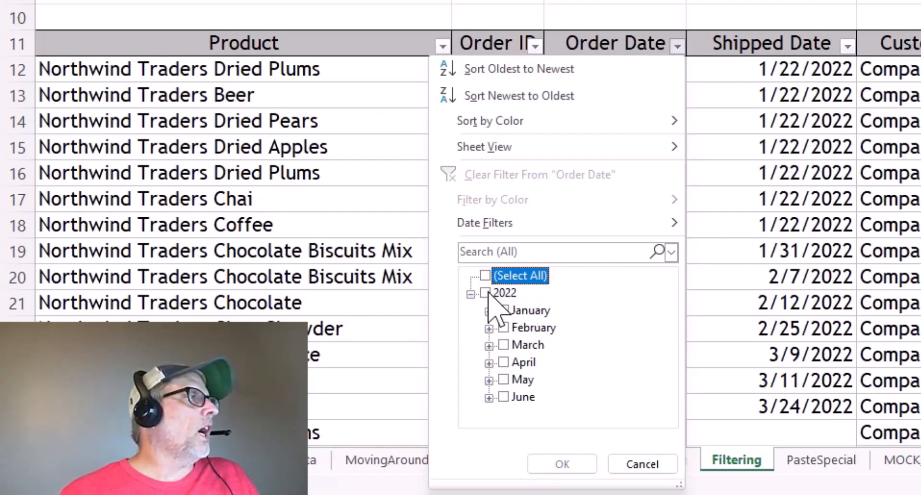
{"action": "left_click", "coordinate": [503, 346]}
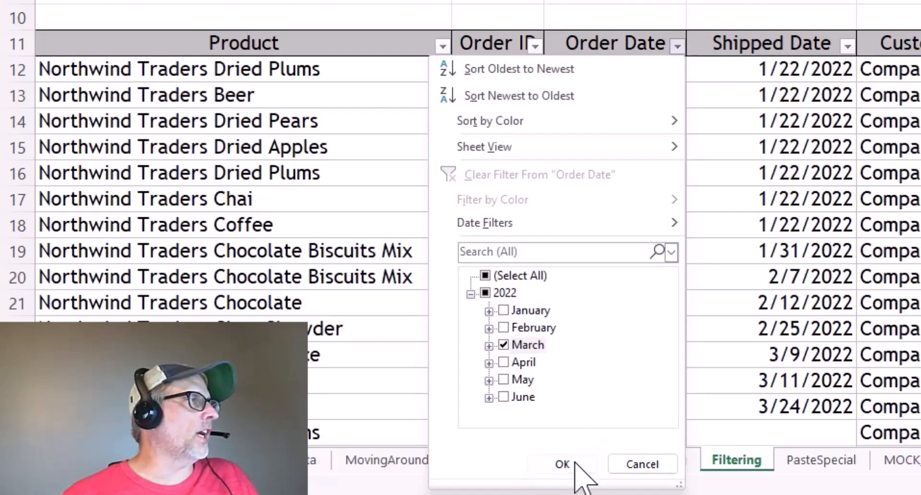
{"action": "left_click", "coordinate": [576, 462]}
- Refine the March 2022 filter on the Order Date column by excluding the 24th
{"action": "scroll", "coordinate": [657, 175], "scroll_direction": "down", "scroll_amount": 2}
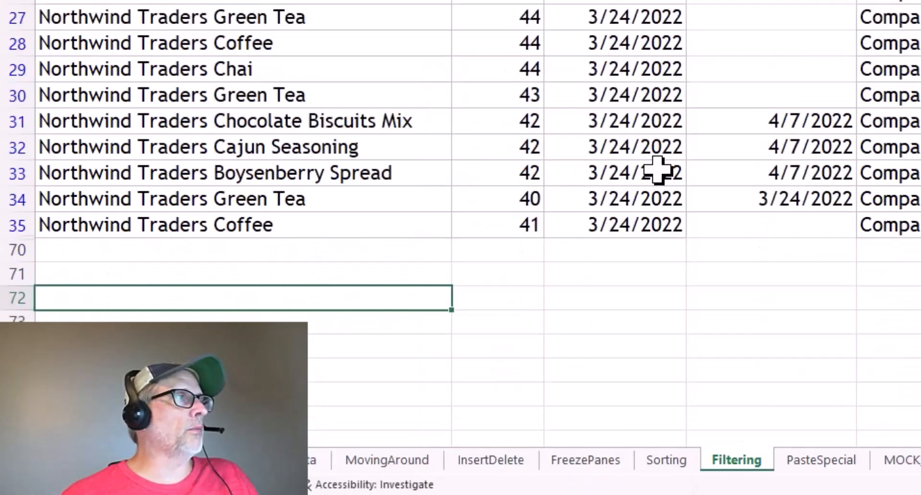
{"action": "scroll", "coordinate": [658, 168], "scroll_direction": "up", "scroll_amount": 2}
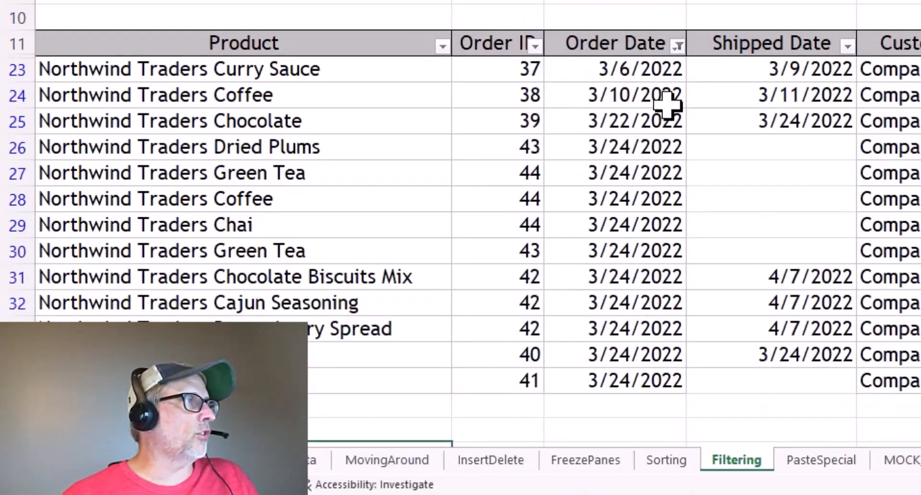
{"action": "left_click", "coordinate": [677, 45]}
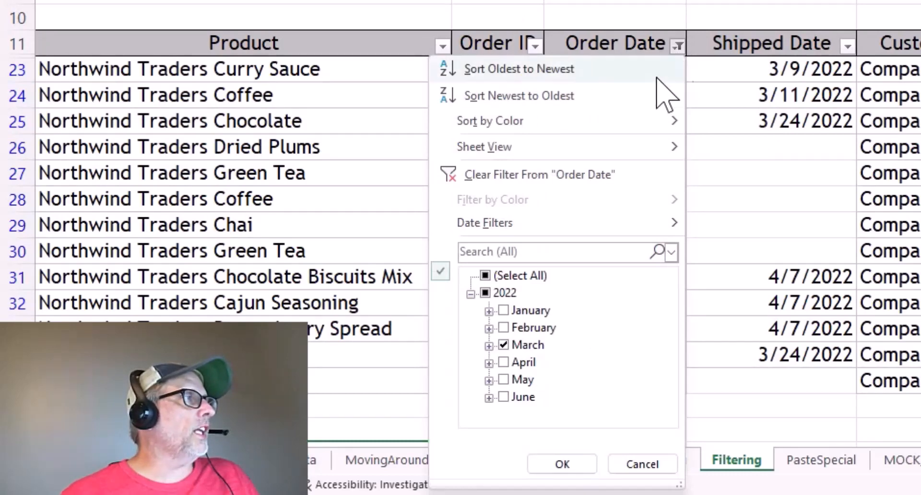
{"action": "left_click", "coordinate": [489, 346]}
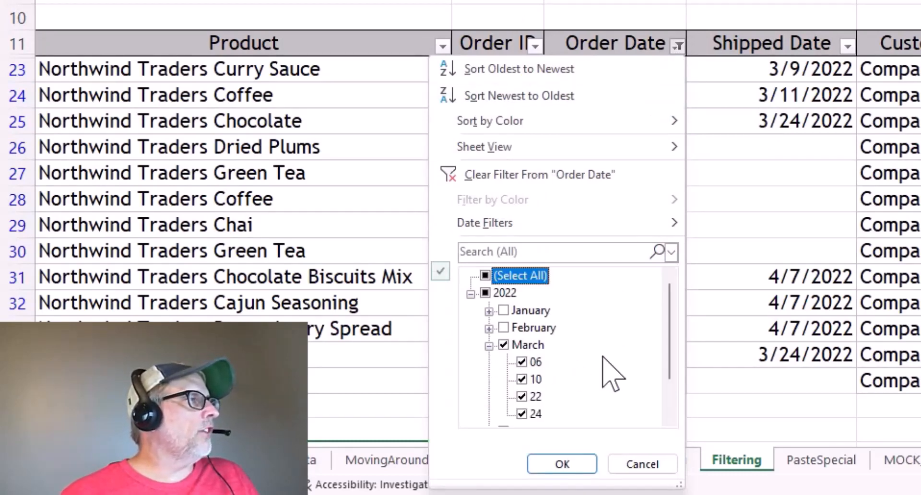
{"action": "scroll", "coordinate": [601, 357], "scroll_direction": "down", "scroll_amount": 1}
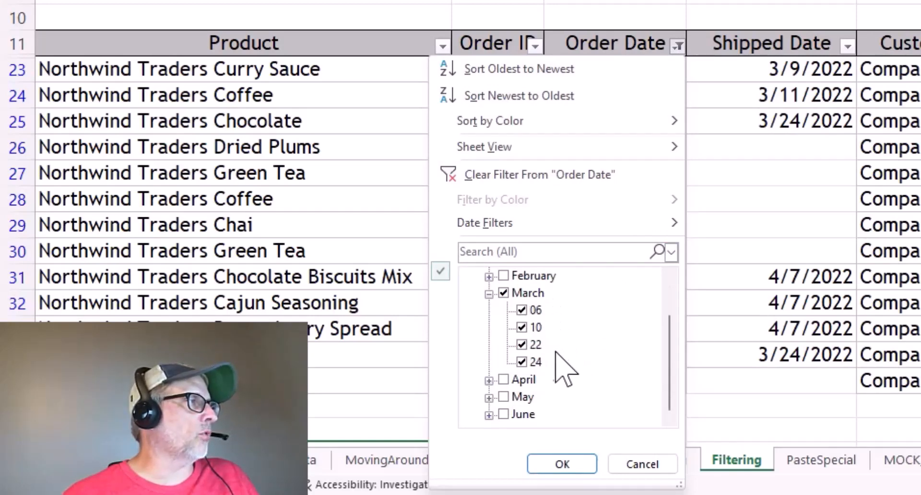
{"action": "left_click", "coordinate": [521, 362]}
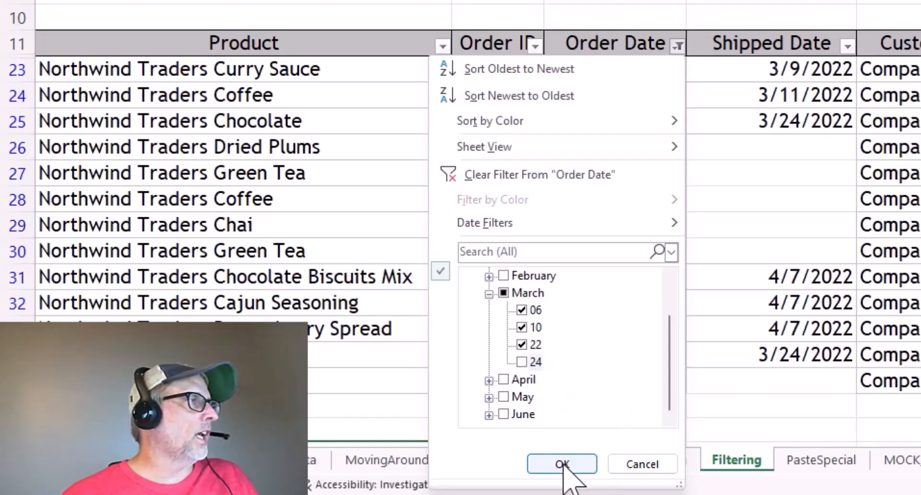
{"action": "left_click", "coordinate": [563, 464]}
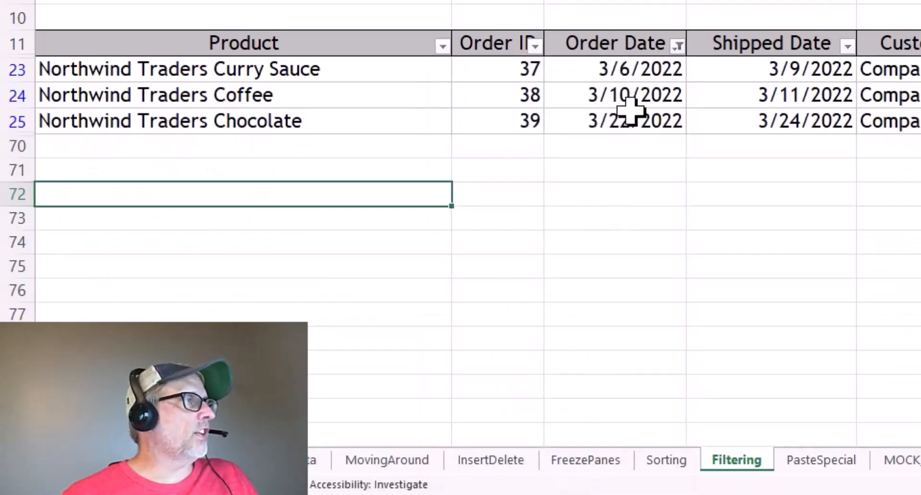
- Change the Order Date filter to January, February and March 2022 and review the filtered orders
{"action": "left_click", "coordinate": [677, 45]}
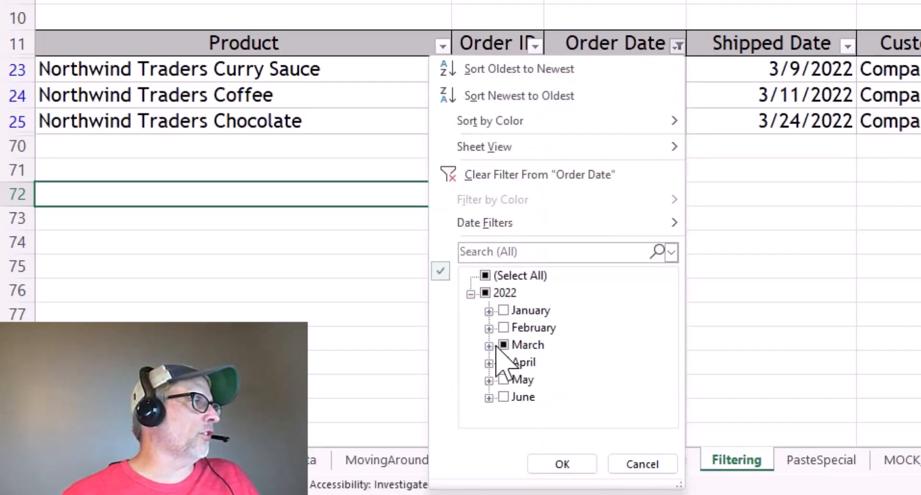
{"action": "left_click", "coordinate": [504, 311]}
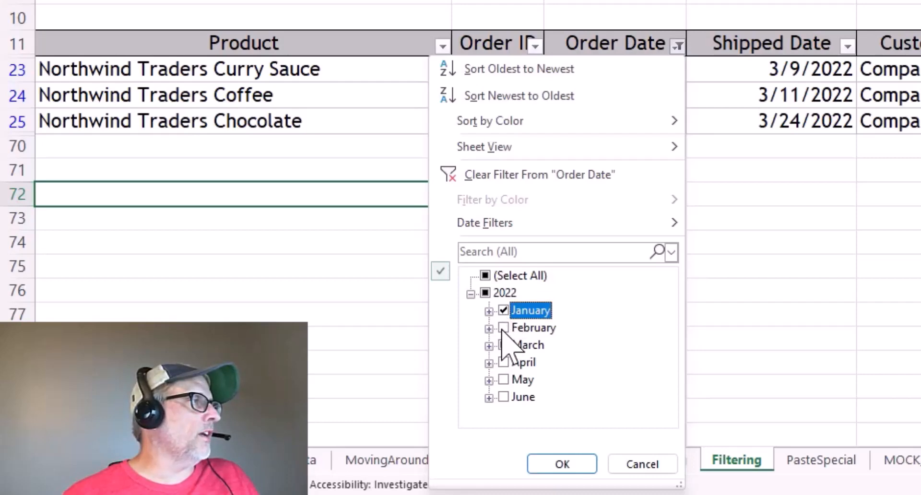
{"action": "left_click", "coordinate": [503, 329]}
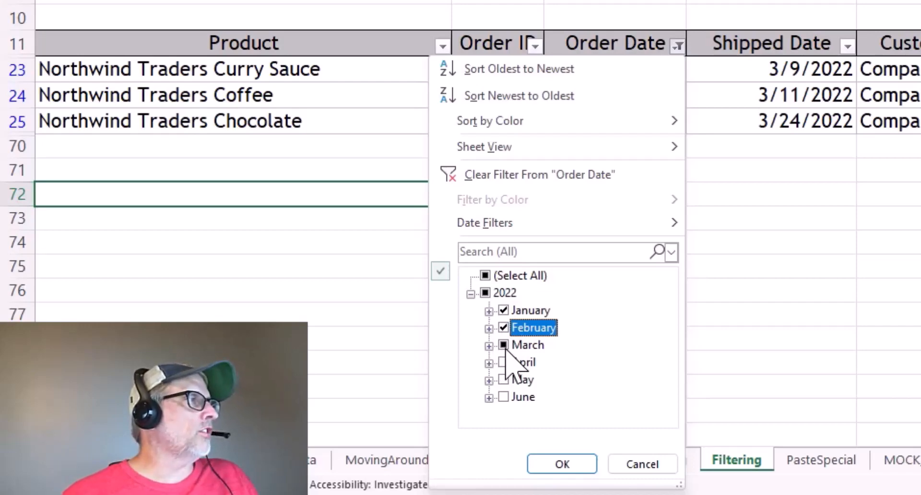
{"action": "left_click", "coordinate": [503, 345]}
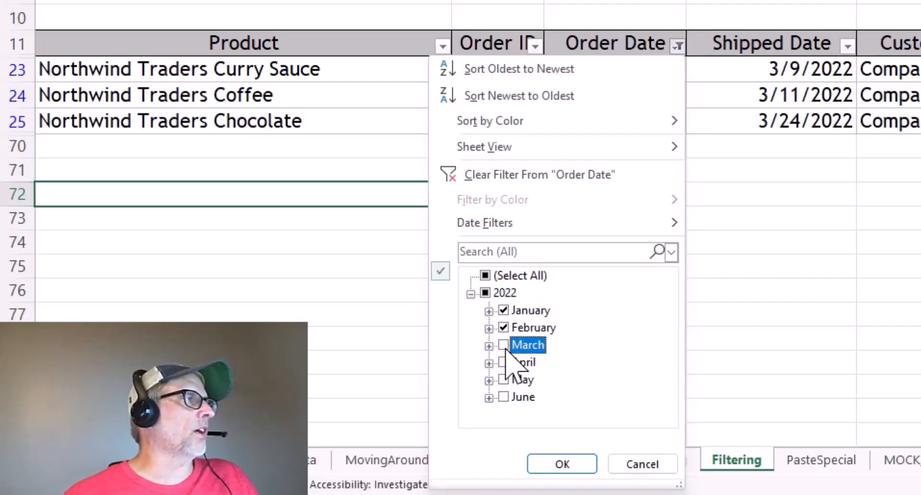
{"action": "left_click", "coordinate": [565, 464]}
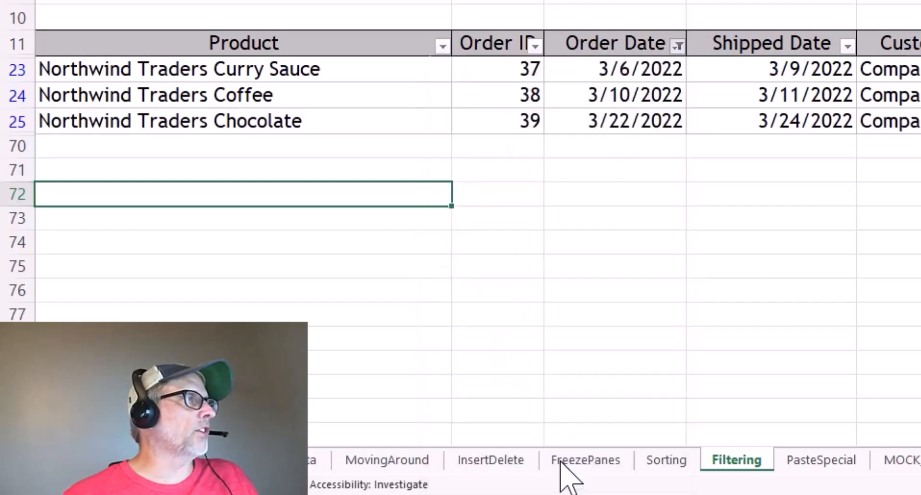
{"action": "scroll", "coordinate": [629, 206], "scroll_direction": "down", "scroll_amount": 6}
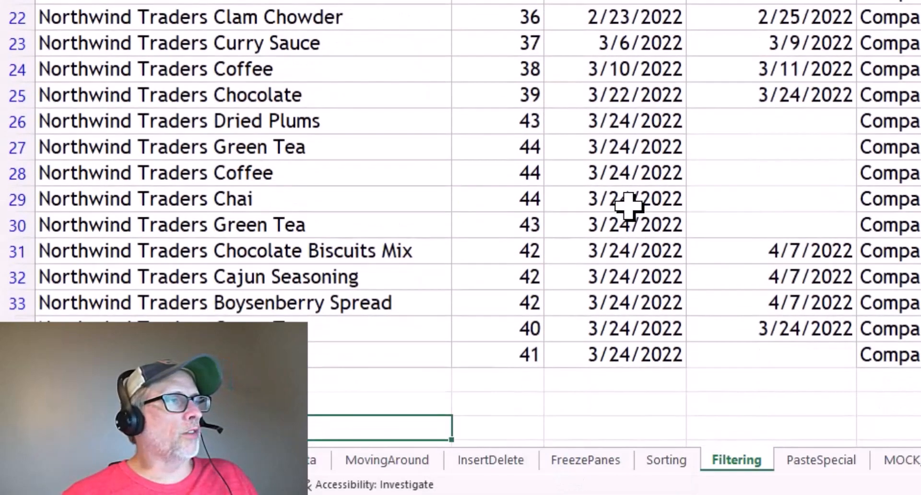
{"action": "scroll", "coordinate": [629, 206], "scroll_direction": "up", "scroll_amount": 6}
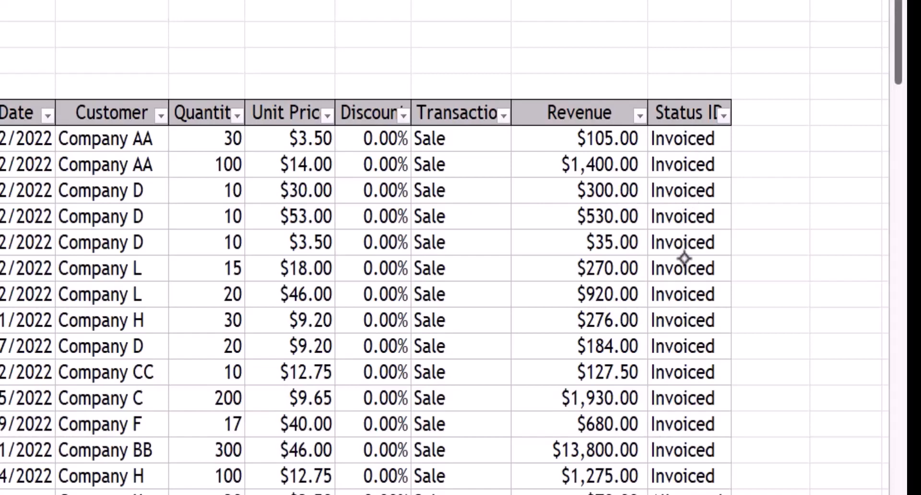
- Filter the Status ID column by the value of an Allocated cell
{"action": "scroll", "coordinate": [683, 259], "scroll_direction": "down", "scroll_amount": 5}
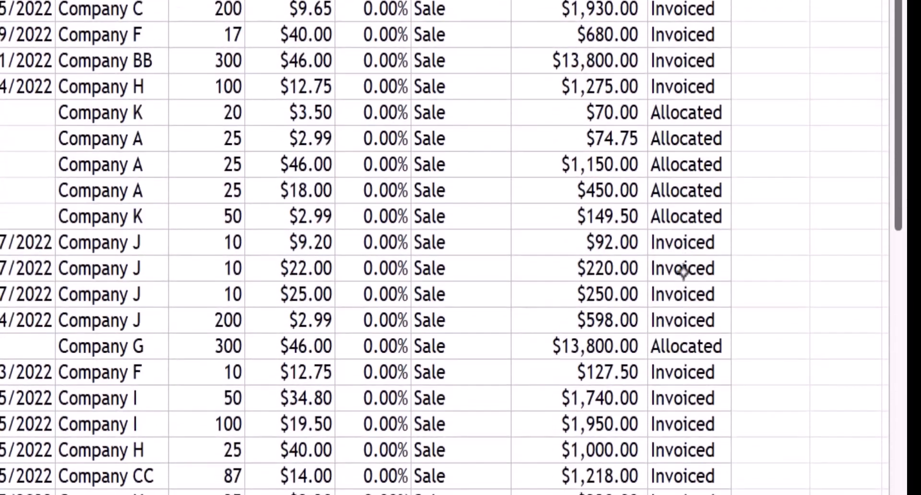
{"action": "scroll", "coordinate": [683, 271], "scroll_direction": "down", "scroll_amount": 1}
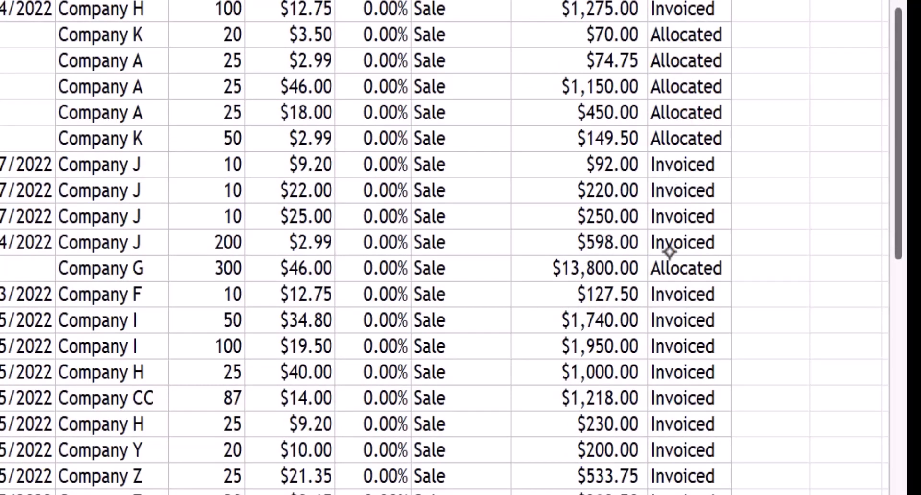
{"action": "scroll", "coordinate": [684, 96], "scroll_direction": "up", "scroll_amount": 5}
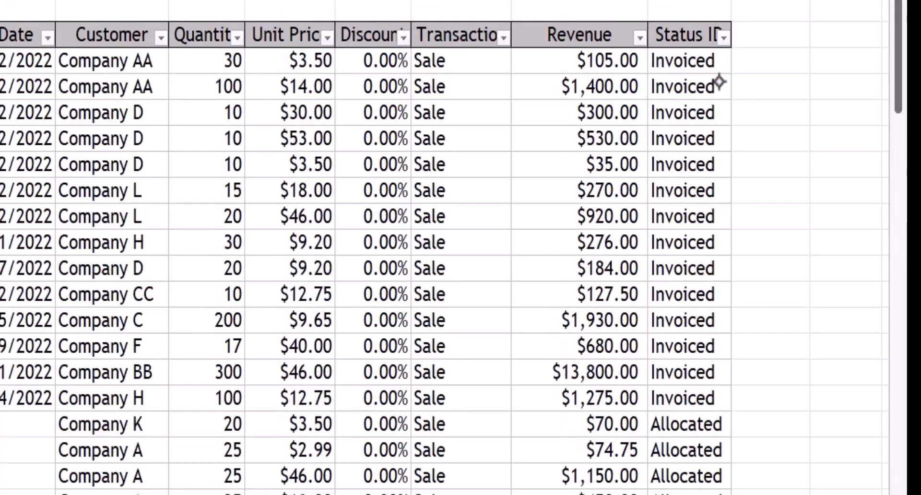
{"action": "scroll", "coordinate": [685, 179], "scroll_direction": "down", "scroll_amount": 11}
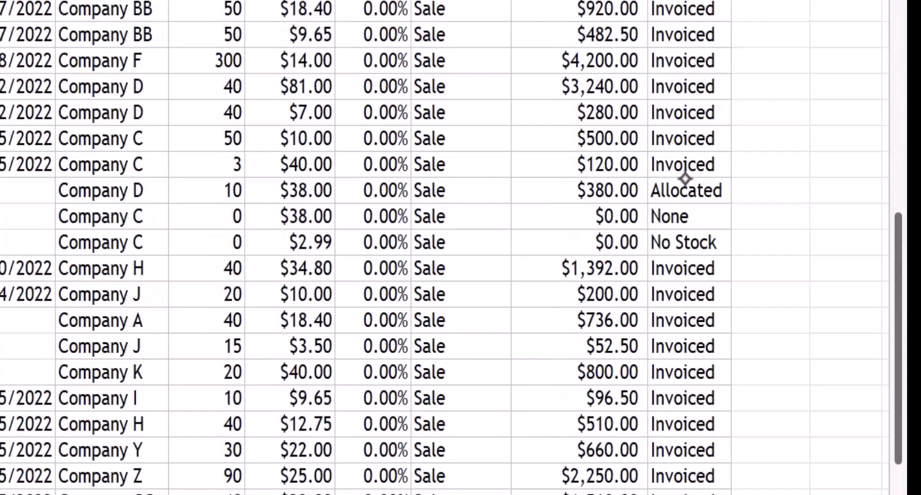
{"action": "scroll", "coordinate": [687, 77], "scroll_direction": "down", "scroll_amount": 3}
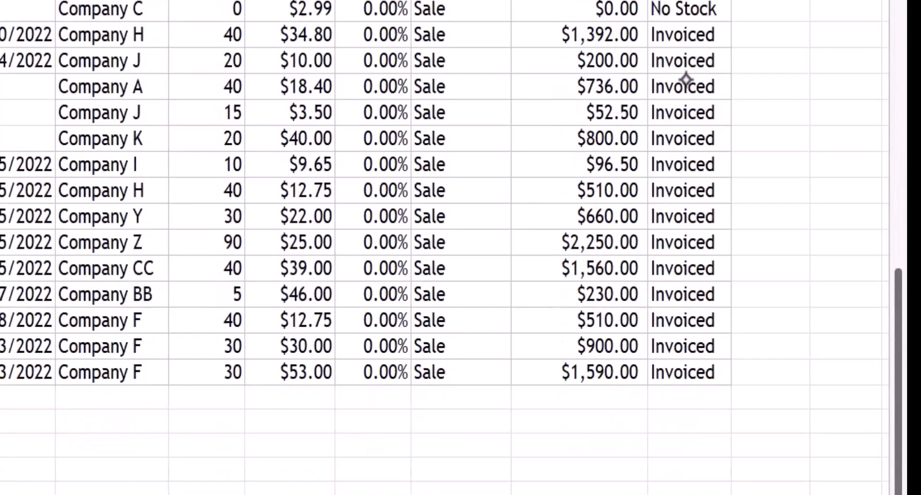
{"action": "scroll", "coordinate": [687, 76], "scroll_direction": "up", "scroll_amount": 4}
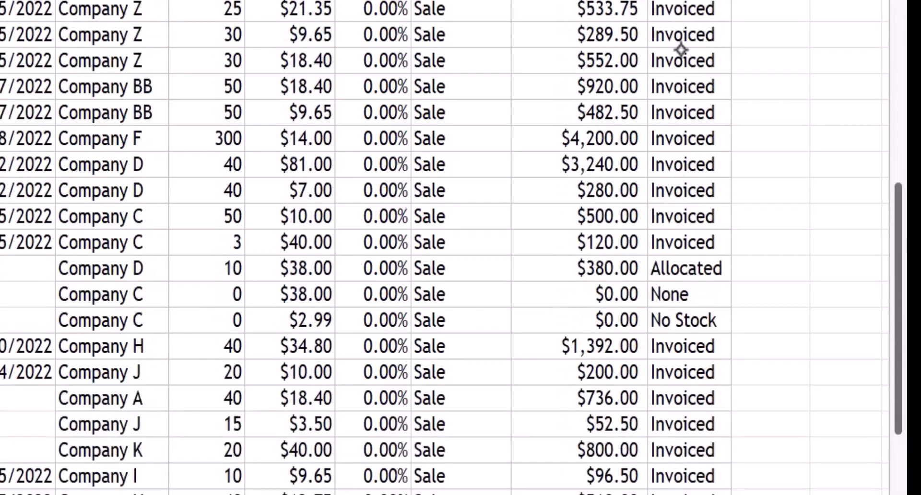
{"action": "left_click", "coordinate": [676, 268]}
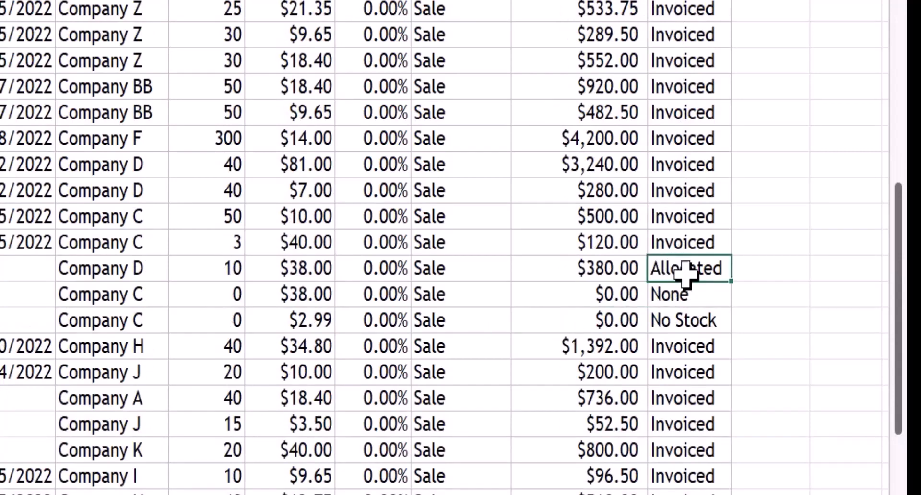
{"action": "right_click", "coordinate": [687, 271]}
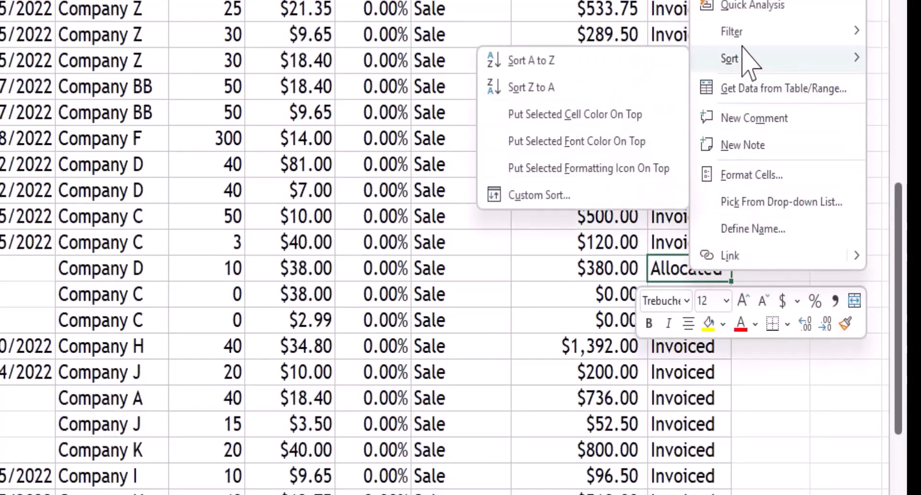
{"action": "mouse_move", "coordinate": [743, 34]}
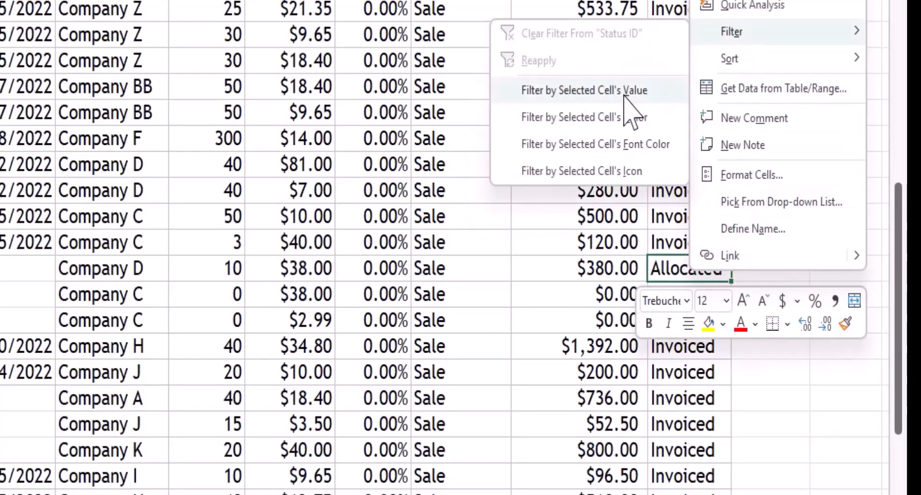
{"action": "left_click", "coordinate": [664, 91]}
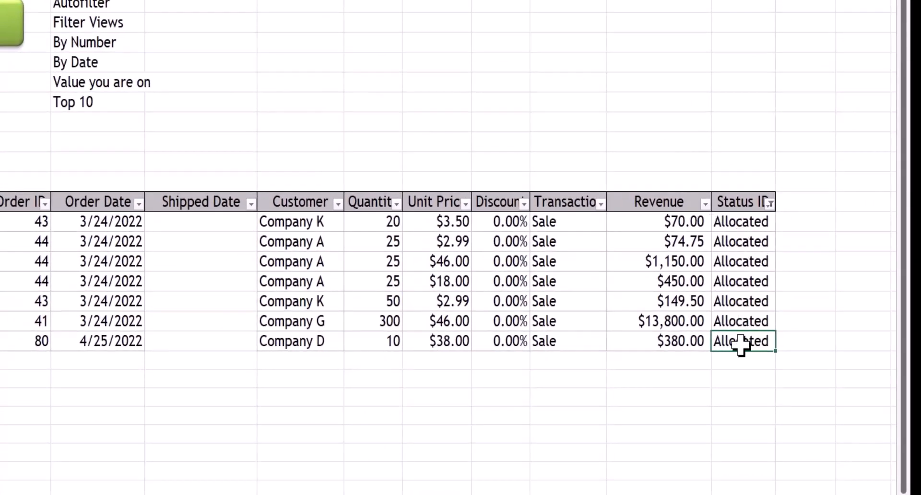
- Narrow the filtered orders by the value of a Company A cell in the Customer column
{"action": "left_click", "coordinate": [297, 282]}
{"action": "right_click", "coordinate": [297, 281]}
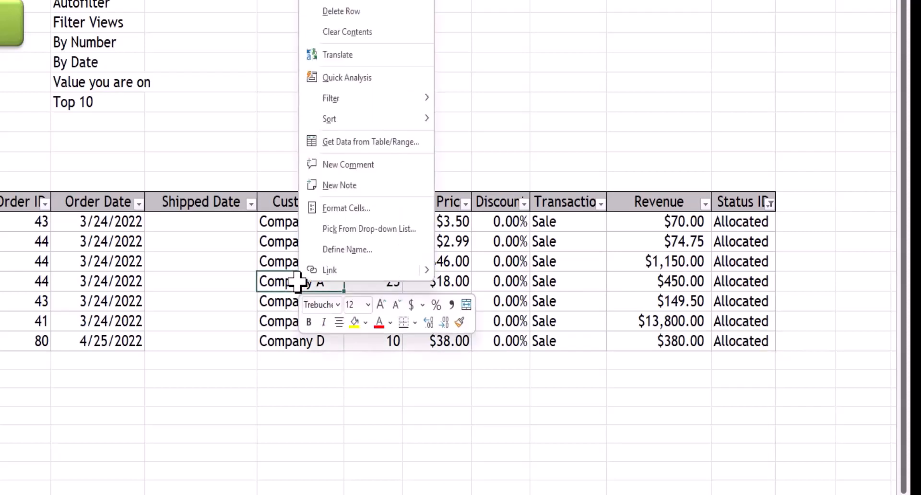
{"action": "mouse_move", "coordinate": [351, 100]}
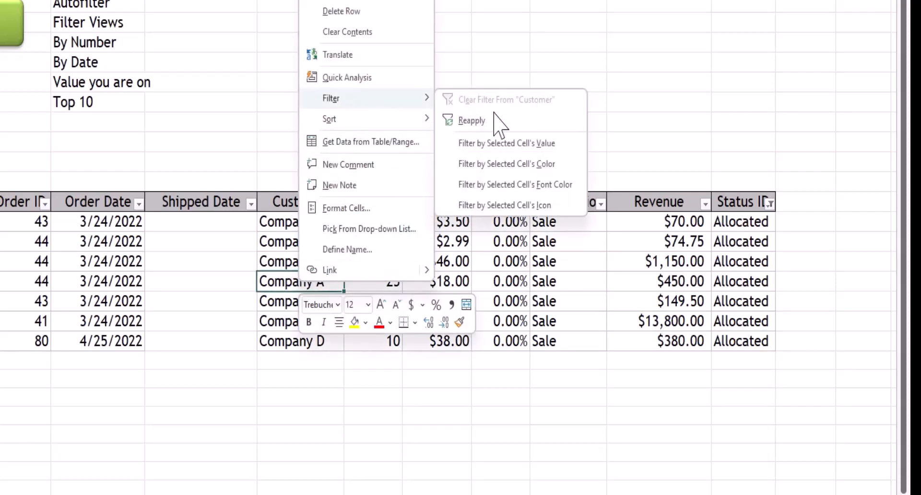
{"action": "left_click", "coordinate": [524, 144]}
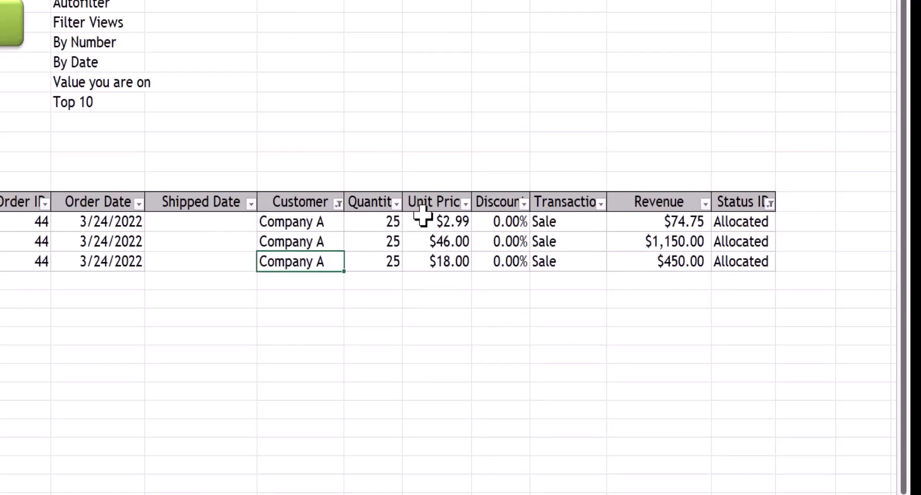
- Clear all filters from the table and look through the complete order list
{"action": "left_click", "coordinate": [407, 2]}
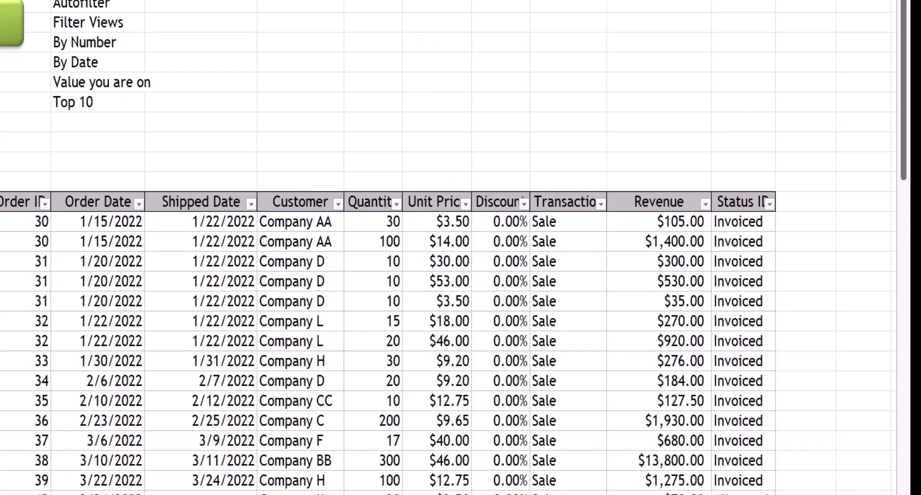
{"action": "left_click", "coordinate": [298, 287]}
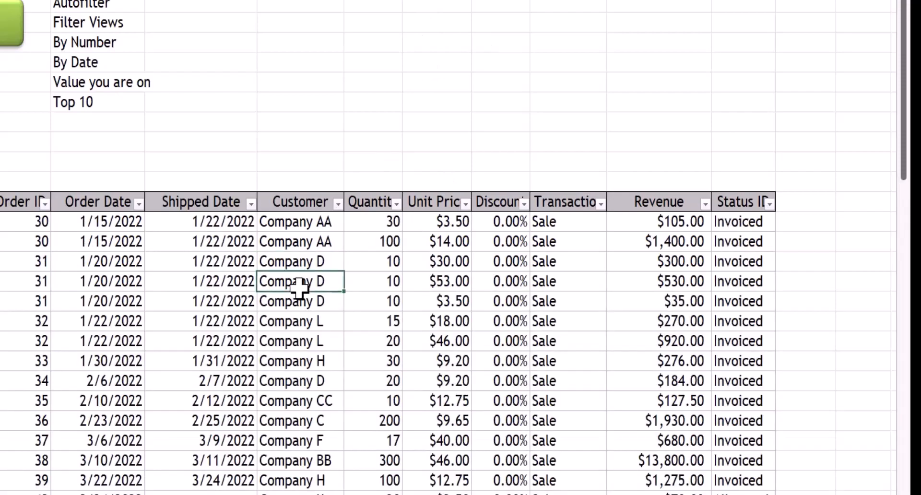
{"action": "scroll", "coordinate": [391, 320], "scroll_direction": "down", "scroll_amount": 5}
{"action": "scroll", "coordinate": [391, 320], "scroll_direction": "down", "scroll_amount": 11}
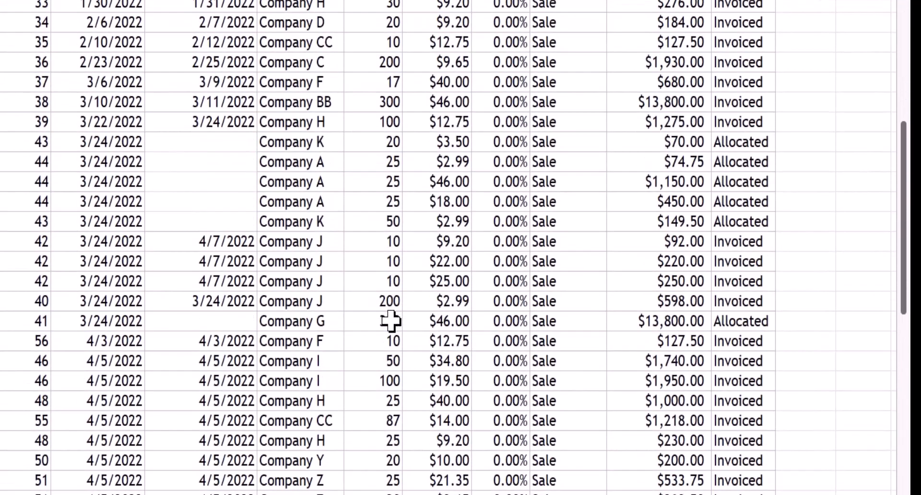
{"action": "scroll", "coordinate": [391, 321], "scroll_direction": "up", "scroll_amount": 15}
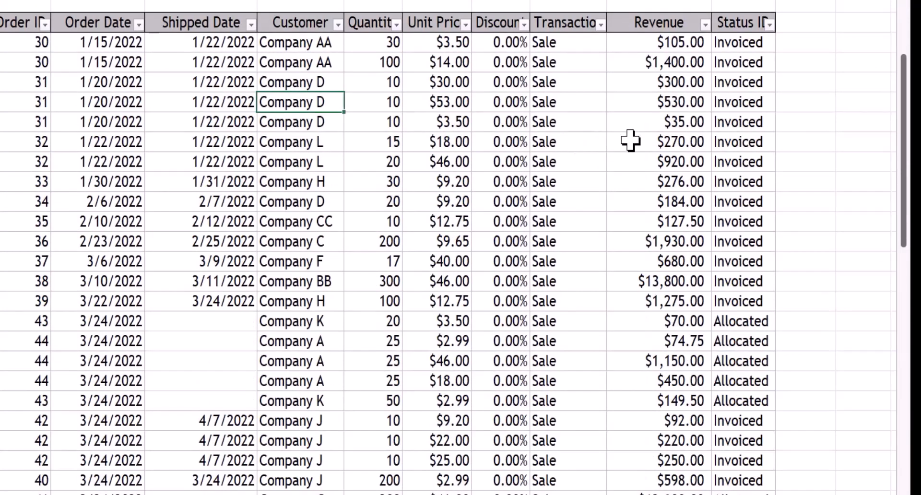
- Filter the Revenue column to its top 10 items and check the filtered revenue values by selecting them
{"action": "left_click", "coordinate": [705, 25]}
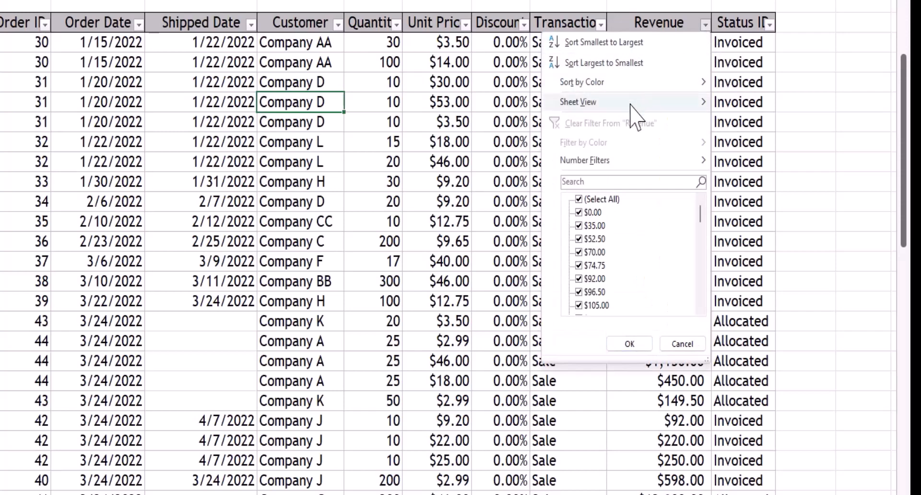
{"action": "mouse_move", "coordinate": [623, 166]}
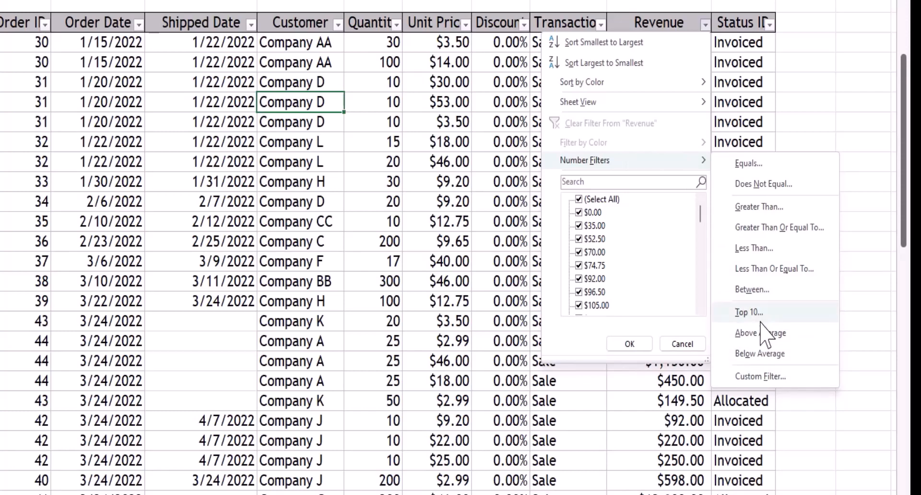
{"action": "left_click", "coordinate": [749, 312]}
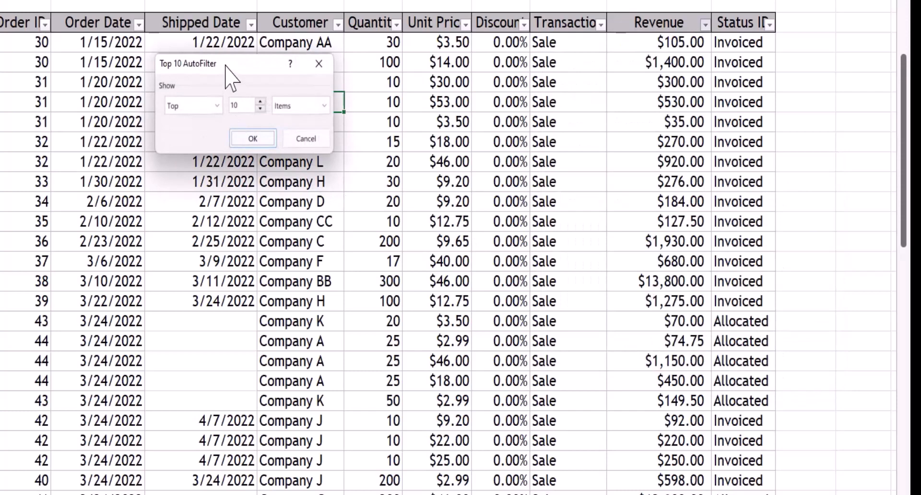
{"action": "left_click_drag", "start_coordinate": [226, 68], "coordinate": [225, 124]}
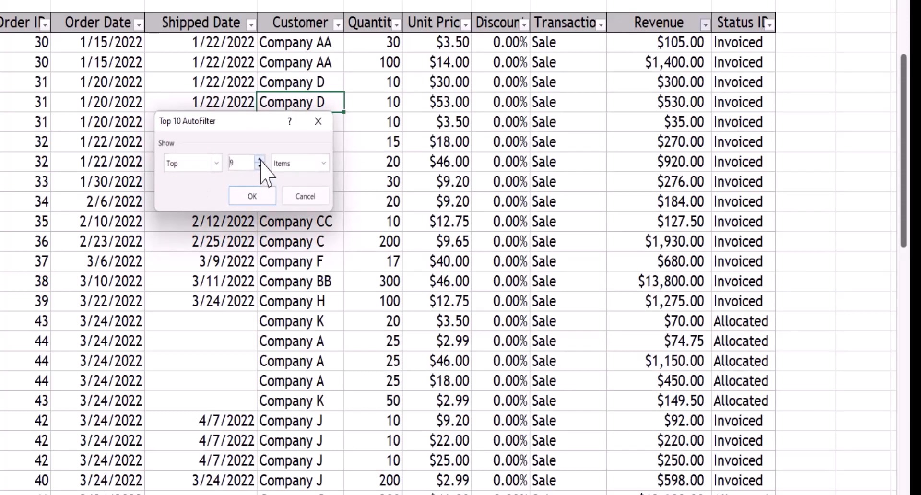
{"action": "left_click", "coordinate": [260, 160]}
{"action": "key", "text": "Tab"}
{"action": "left_click", "coordinate": [256, 199]}
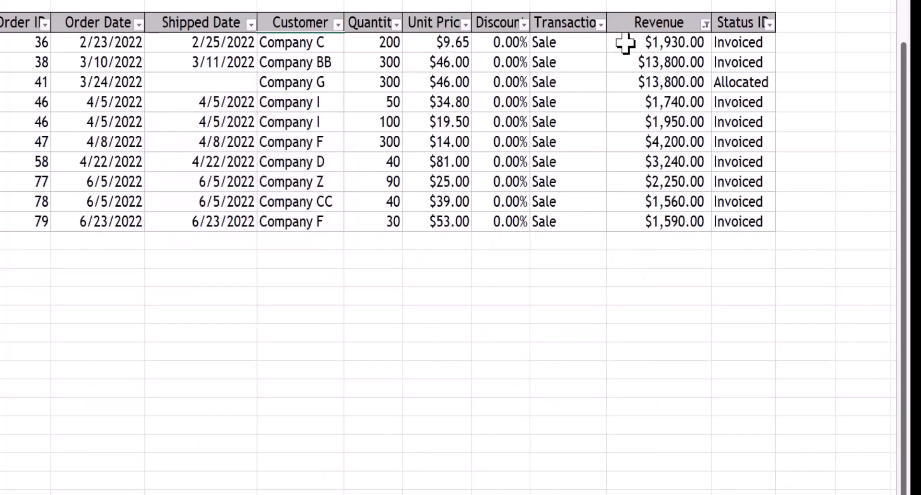
{"action": "left_click_drag", "start_coordinate": [621, 48], "coordinate": [608, 220]}
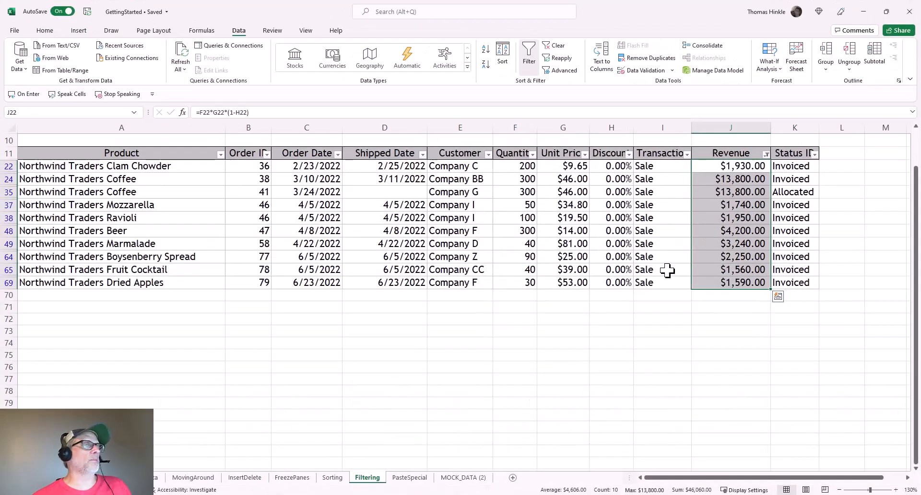
{"action": "left_click", "coordinate": [633, 122]}
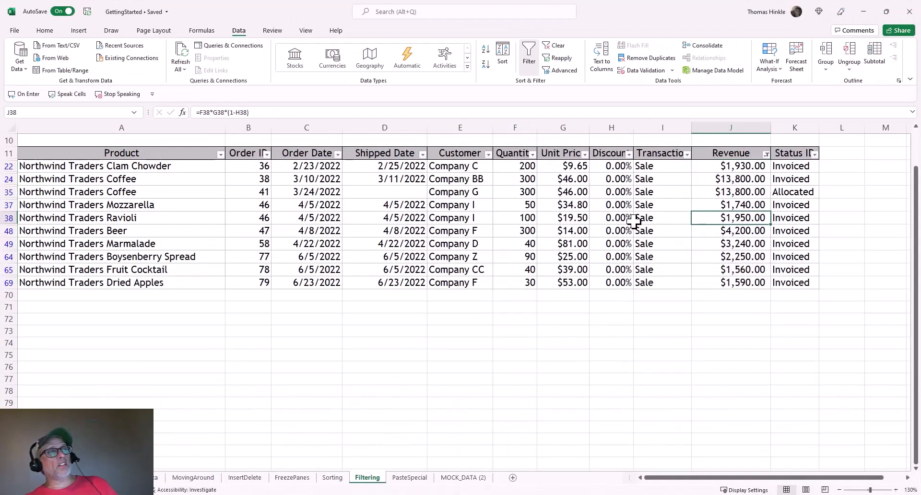